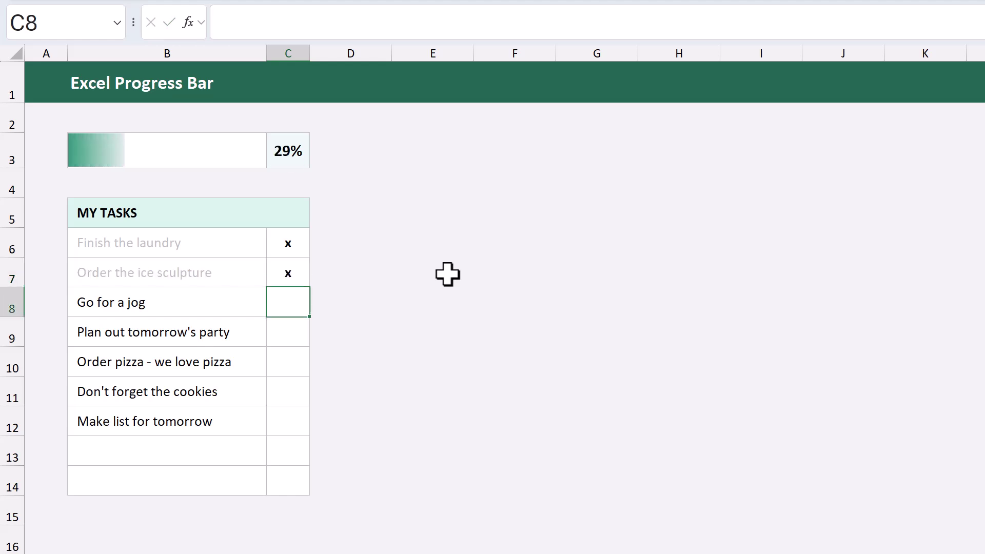
- Mark the ice sculpture, jog and party-planning tasks as done with an x
text(x)
key(Return)
key(Return)
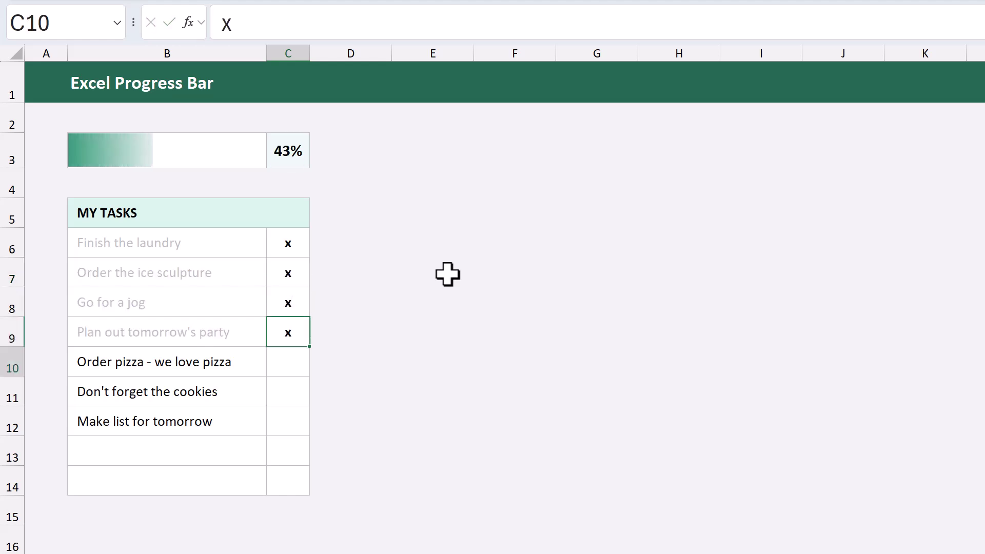
key(Return)
text(x)
key(Return)
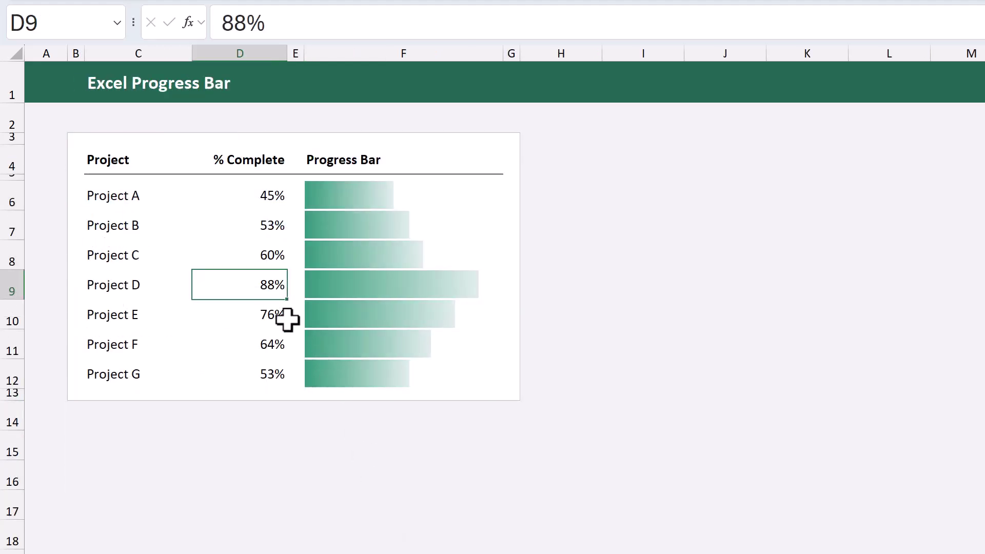
- Change Project E's percentage in D10 to 62% and set the Amount to 35
click(283, 319)
text(62)
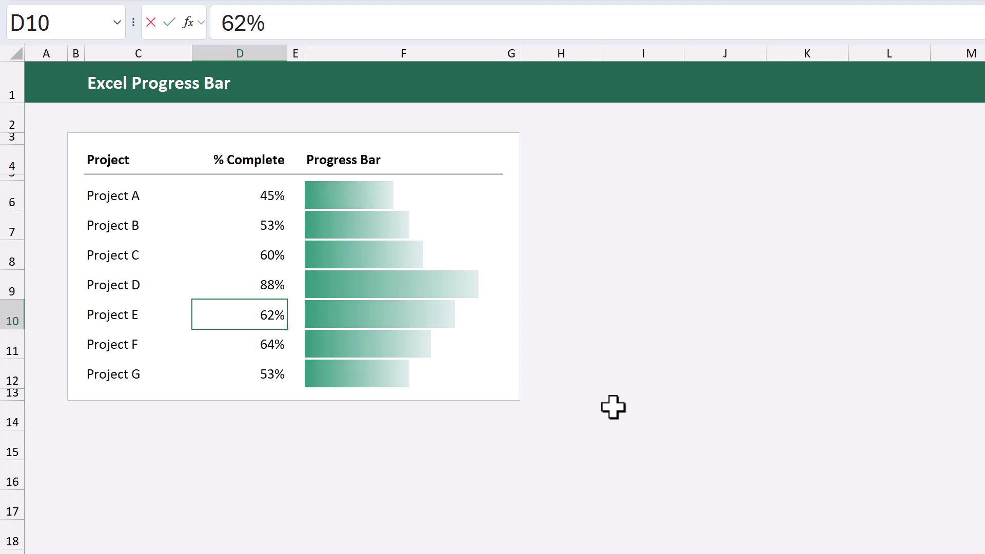
key(Return)
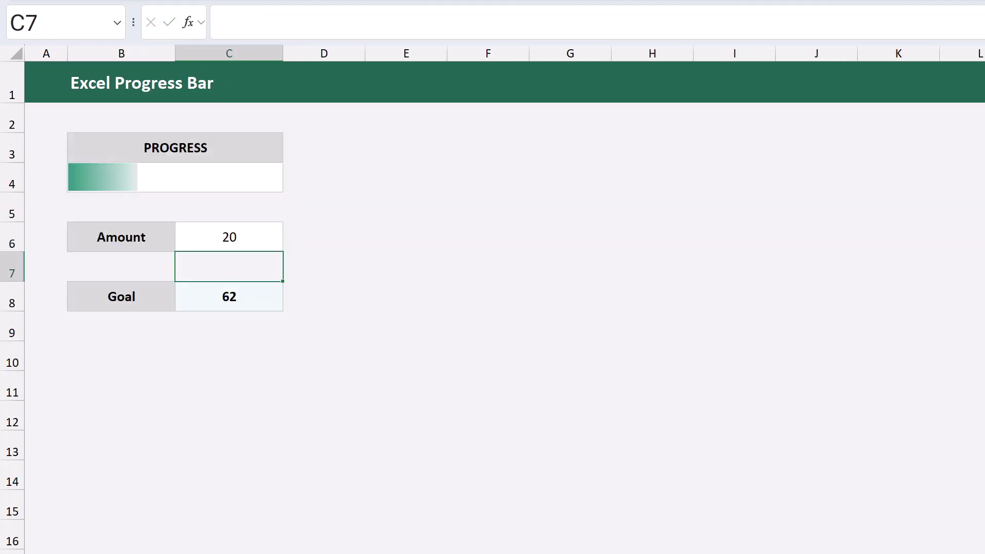
click(271, 236)
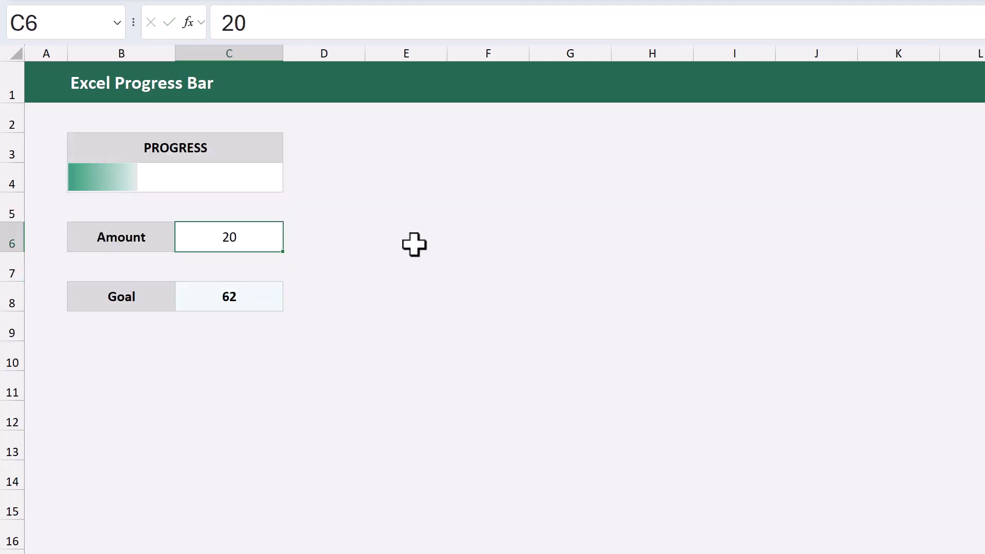
key(F2)
key(Return)
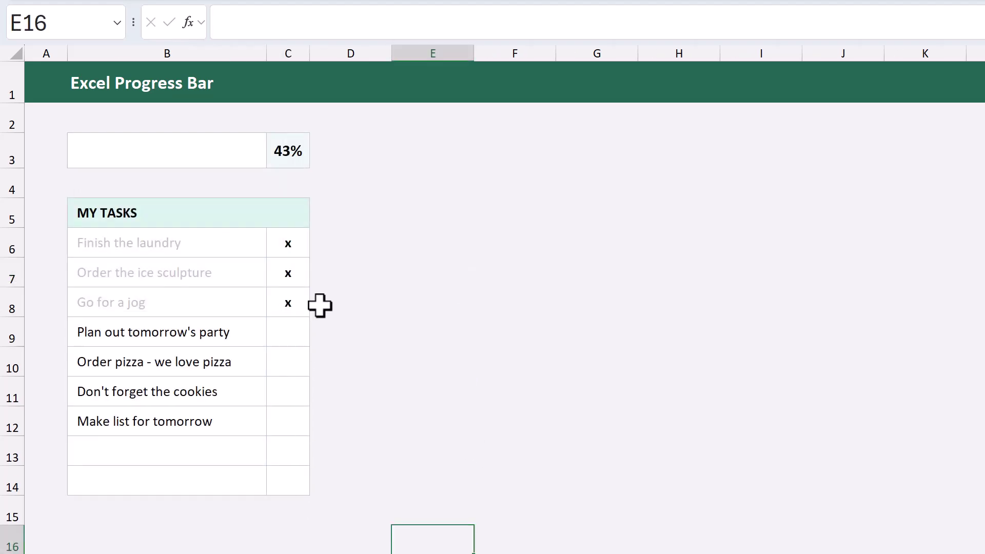
- Enter =C3 in B3 so it shows the 43% completion figure
click(296, 153)
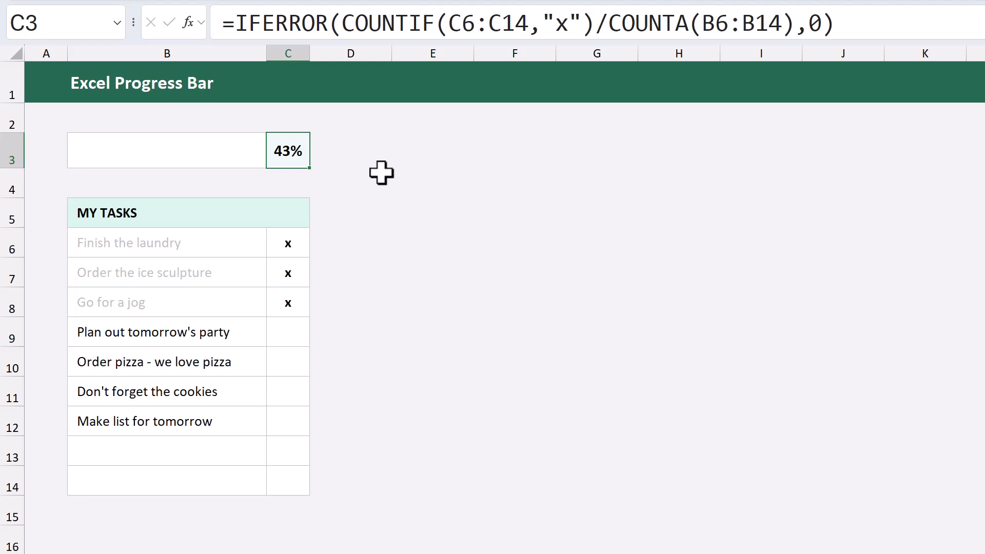
click(199, 156)
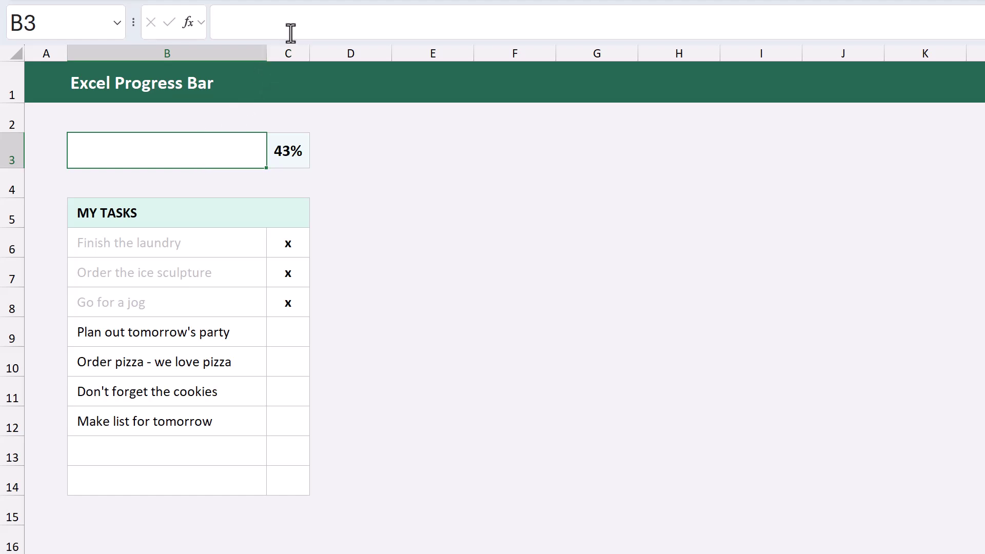
text(=)
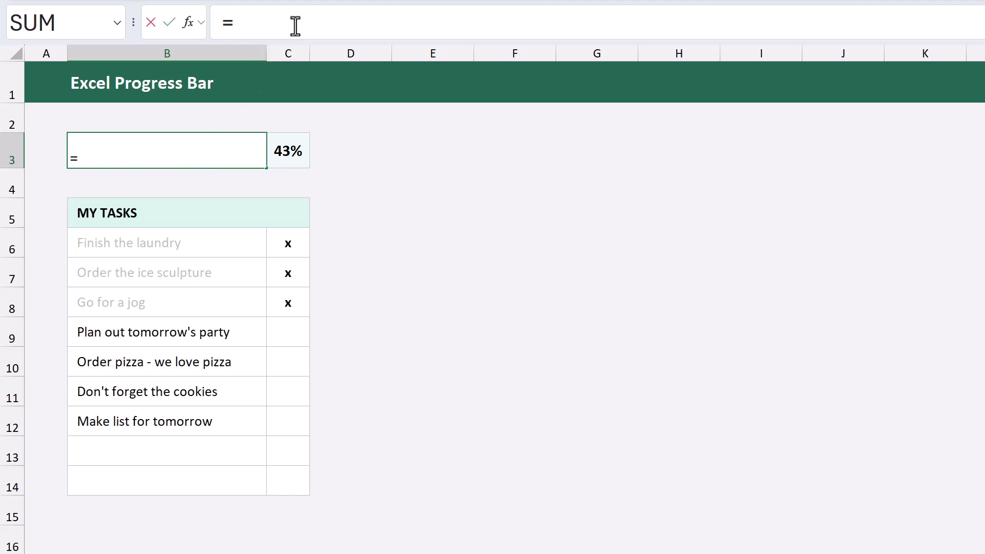
click(288, 153)
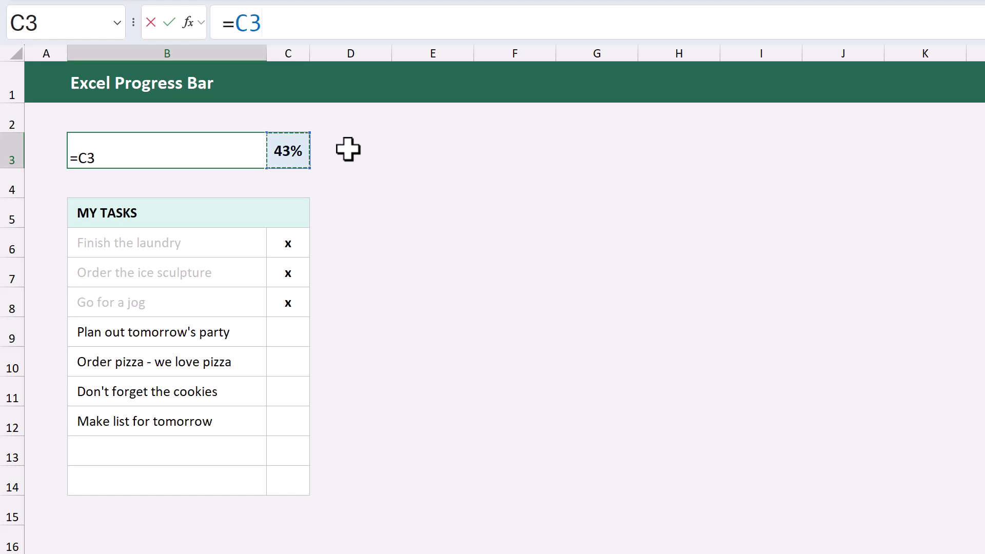
key(Return)
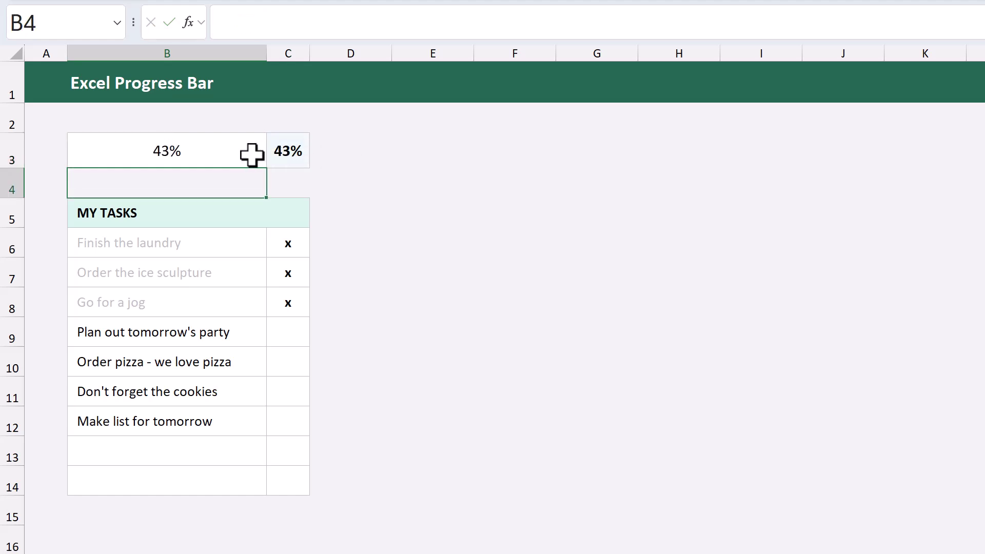
- Select B3 and bring up the Conditional Formatting Data Bars menu
click(227, 153)
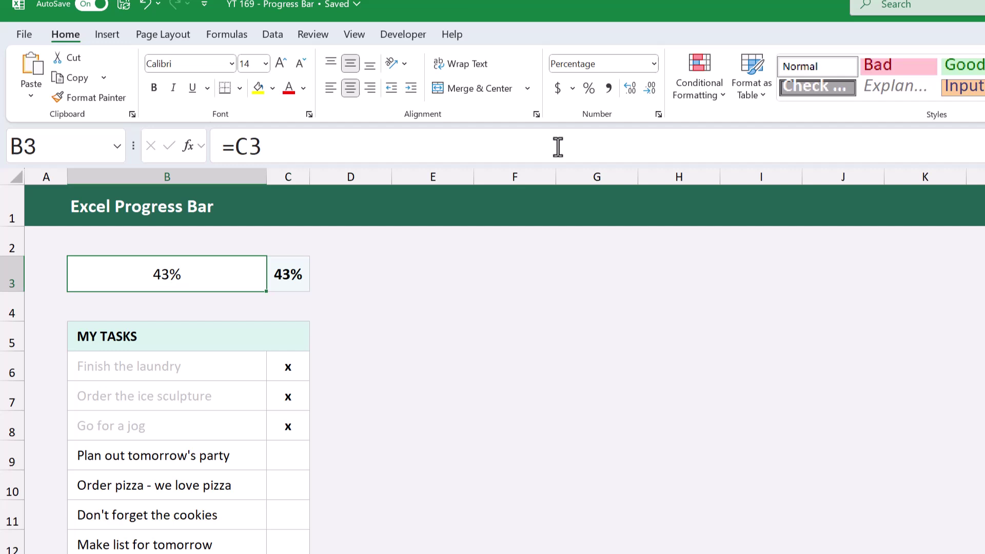
click(699, 103)
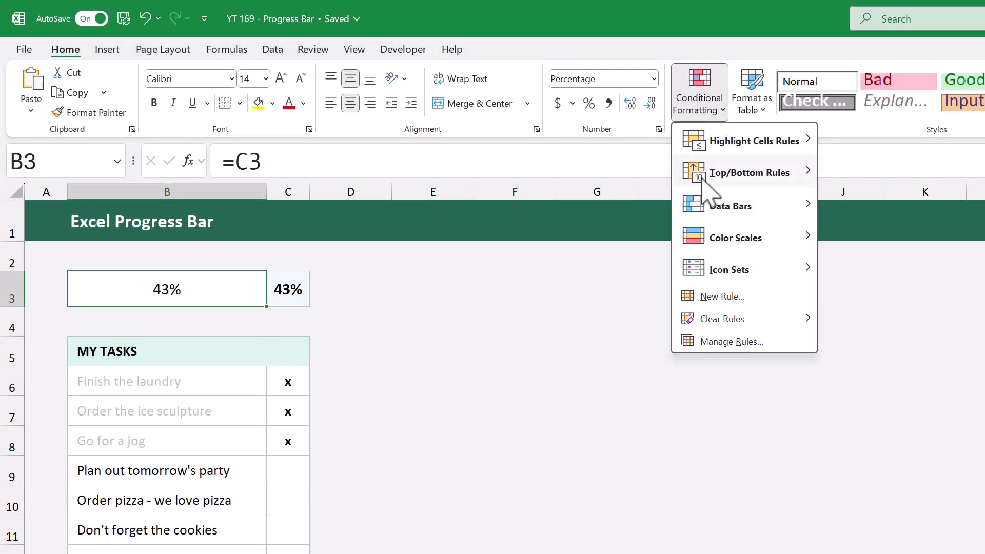
mouse_move(721, 206)
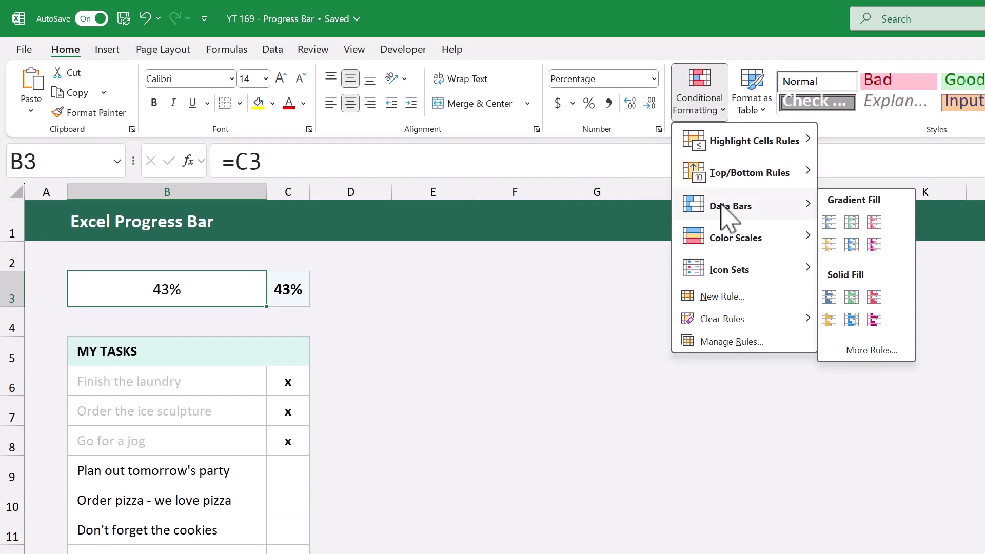
- Define B3's custom data-bar rule as bar only, with Number minimum 0 and maximum 1
click(870, 351)
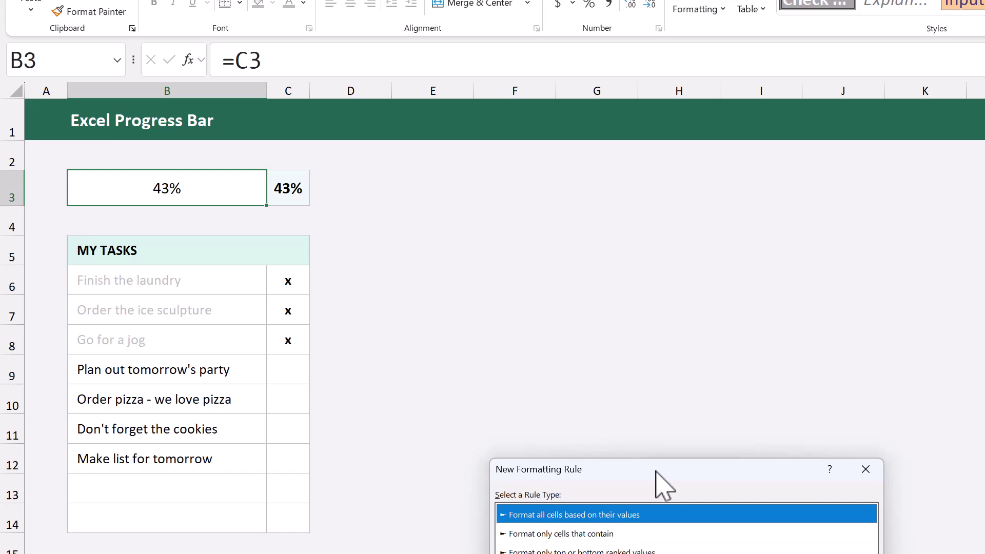
drag(660, 485, 518, 137)
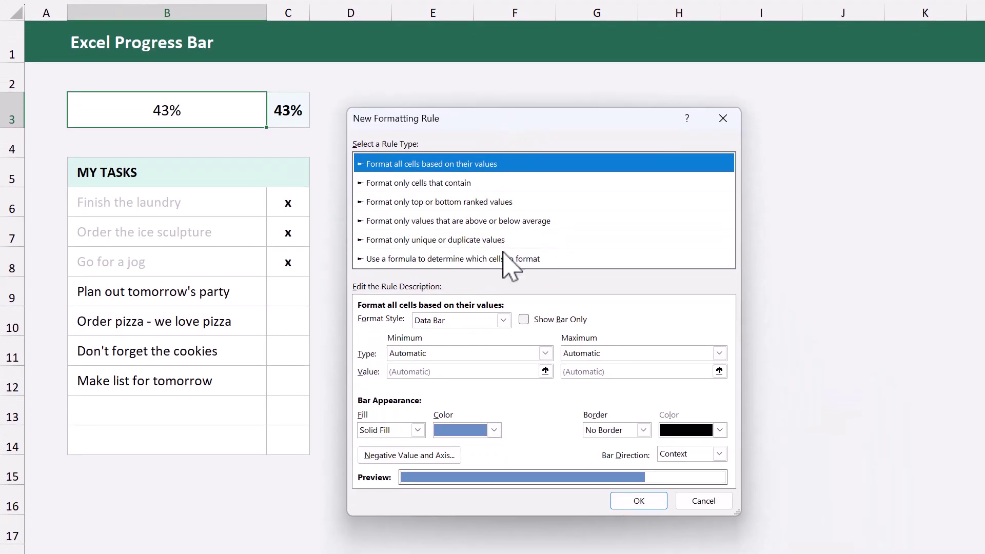
click(524, 319)
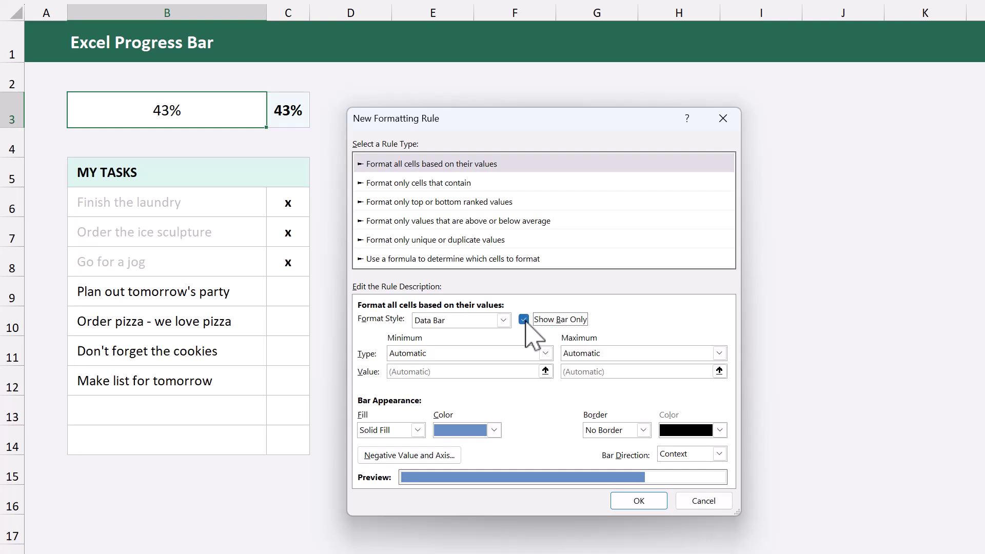
click(545, 353)
click(513, 381)
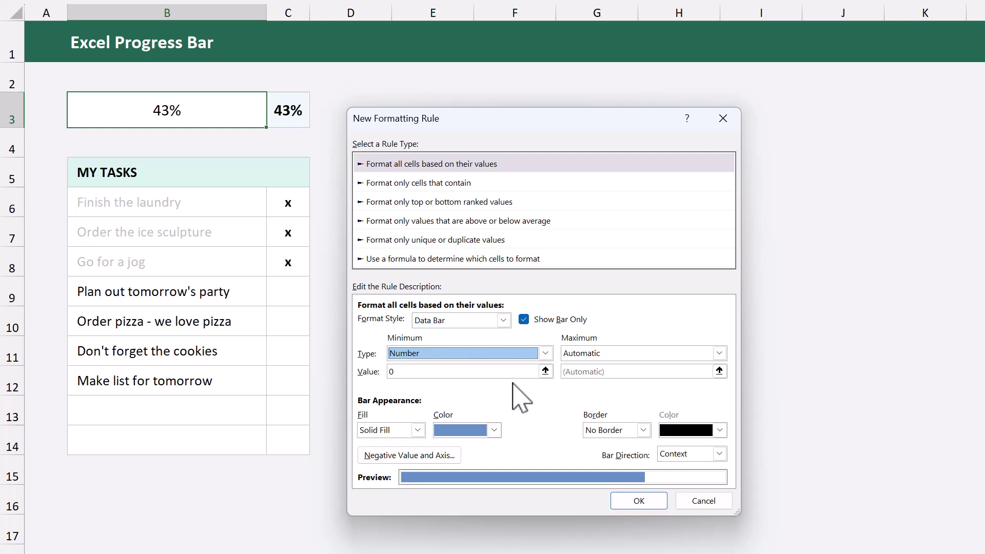
click(608, 354)
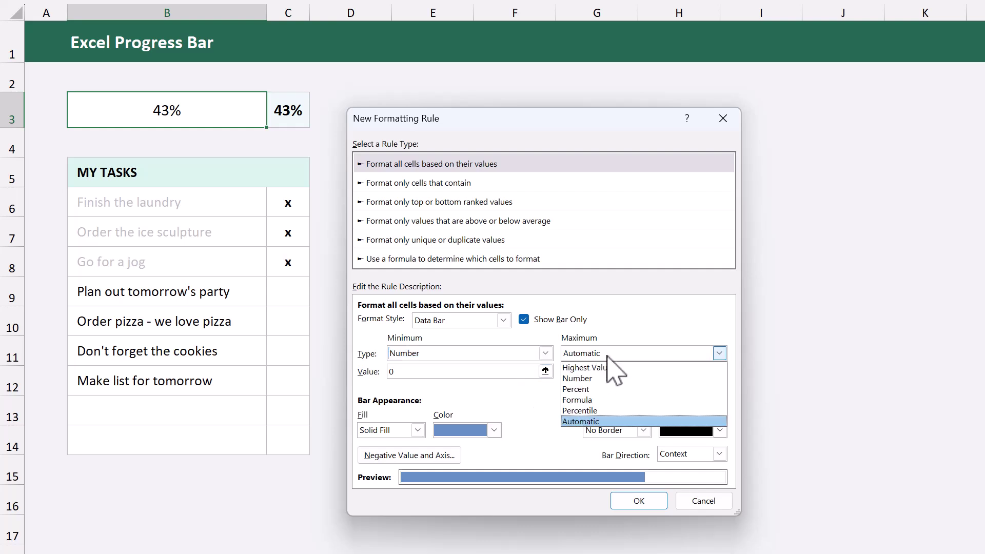
click(611, 379)
click(460, 374)
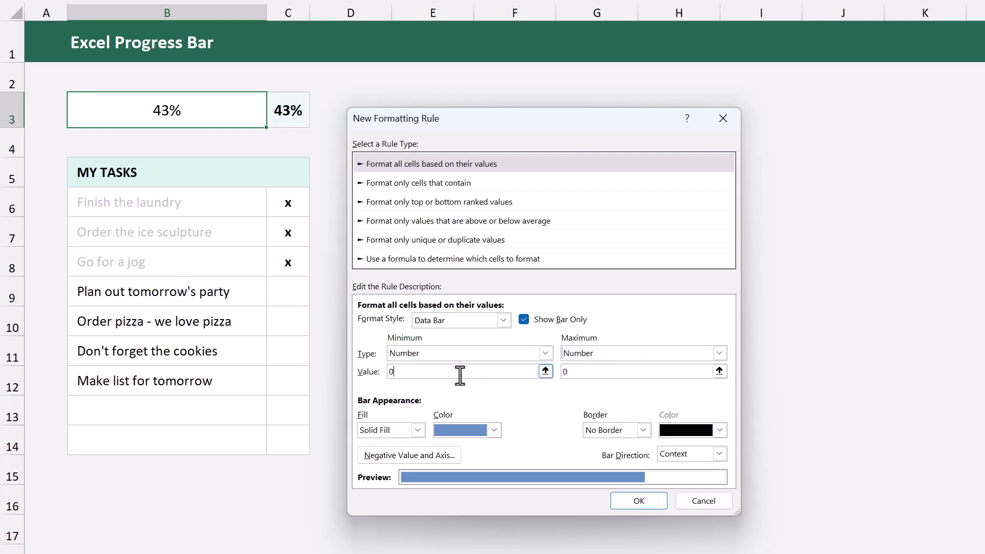
click(605, 373)
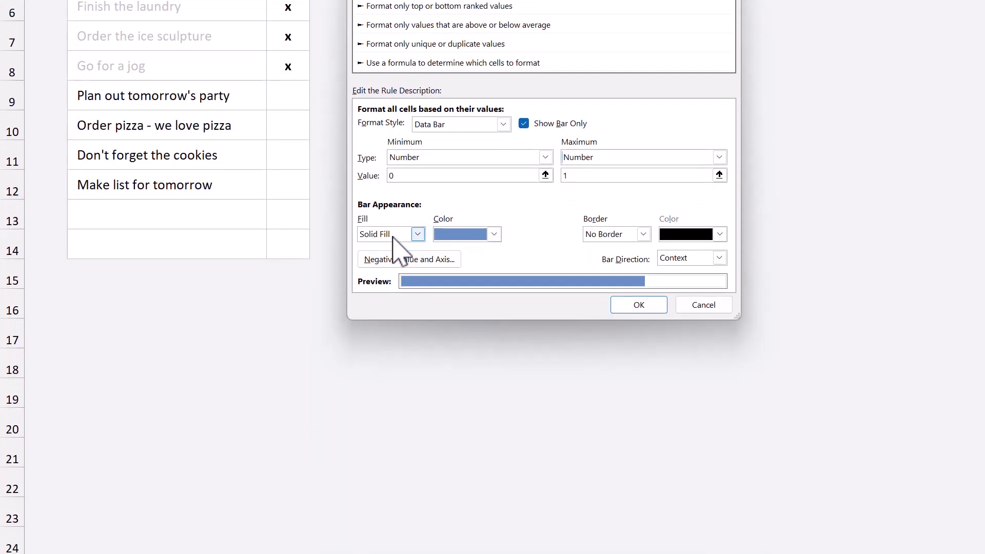
- Give the data bar a teal gradient fill and apply the rule
click(388, 246)
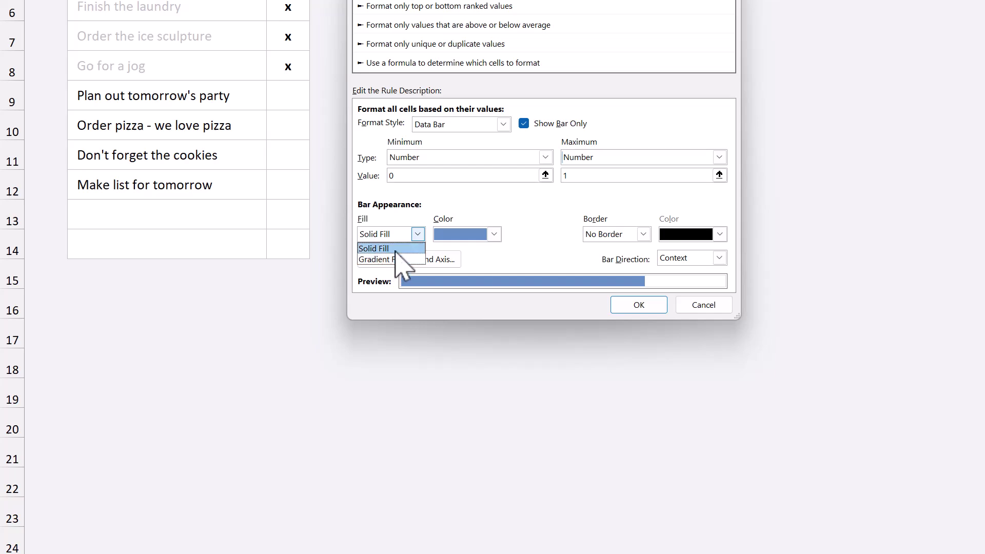
click(405, 259)
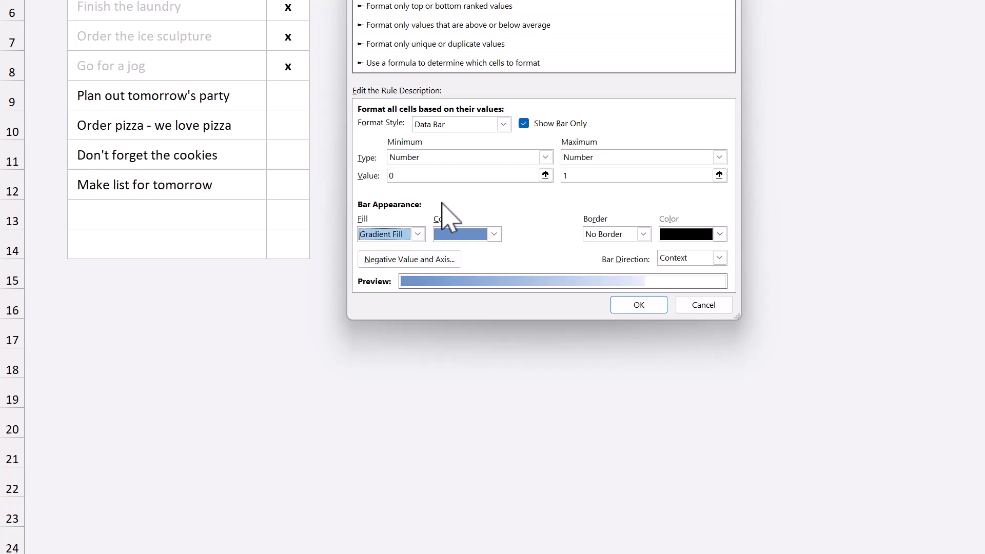
click(484, 234)
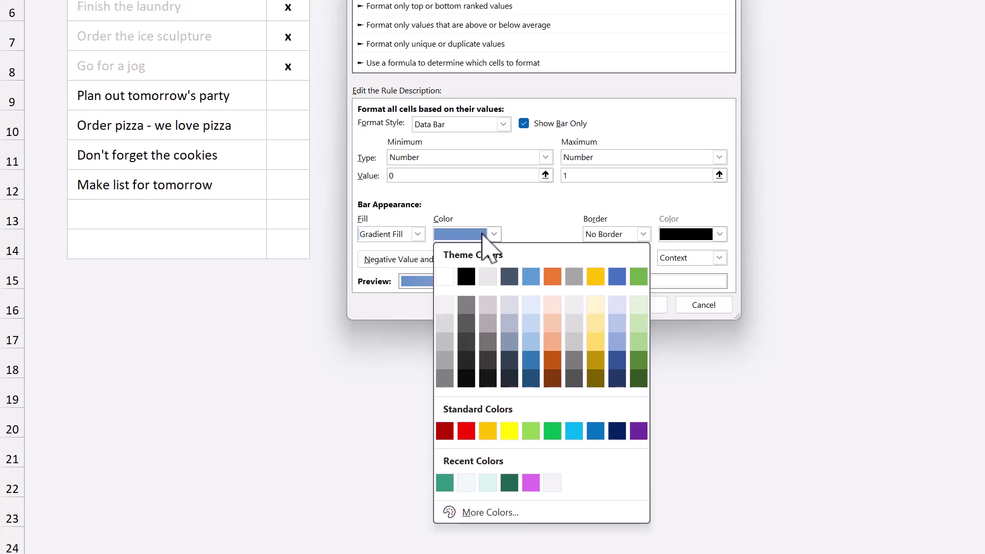
click(444, 483)
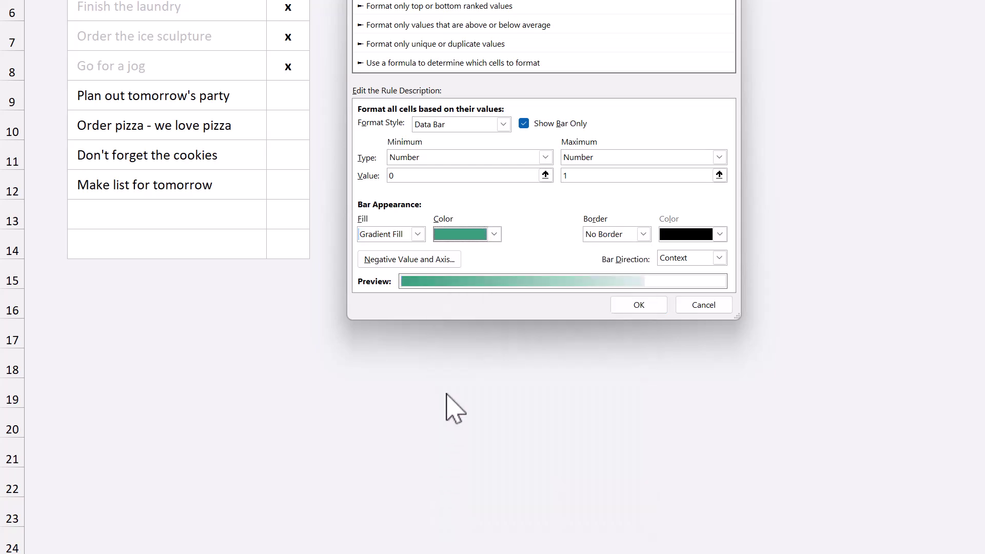
click(636, 305)
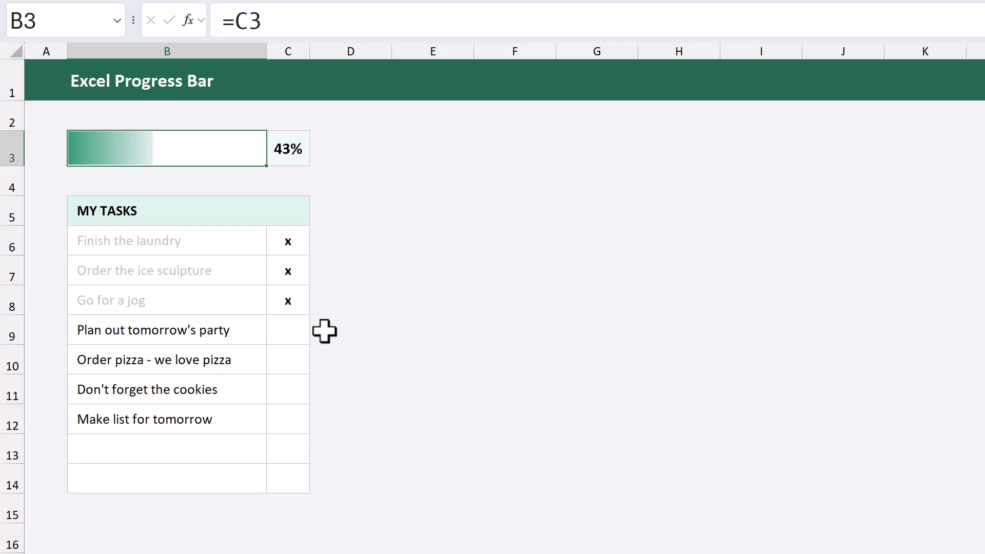
- Mark the party-planning task in C9 as done
click(296, 330)
text(c)
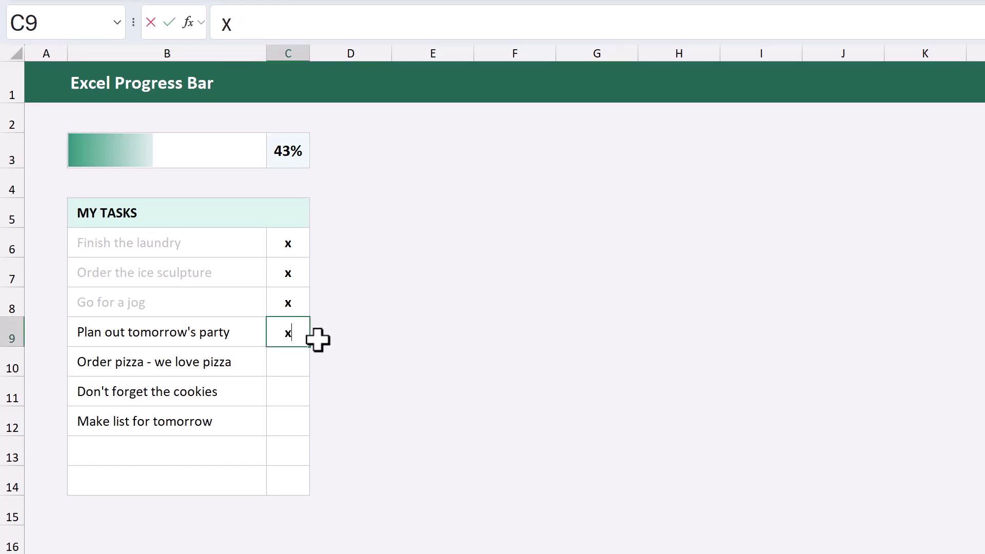
key(Return)
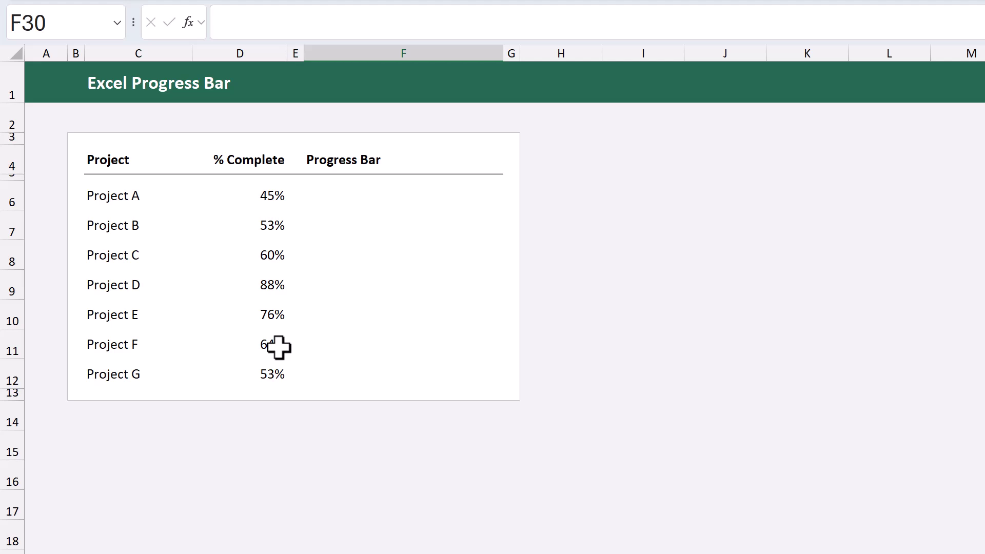
- Enter =D6 in F6 to link Project A's % Complete
drag(275, 196, 275, 366)
click(362, 204)
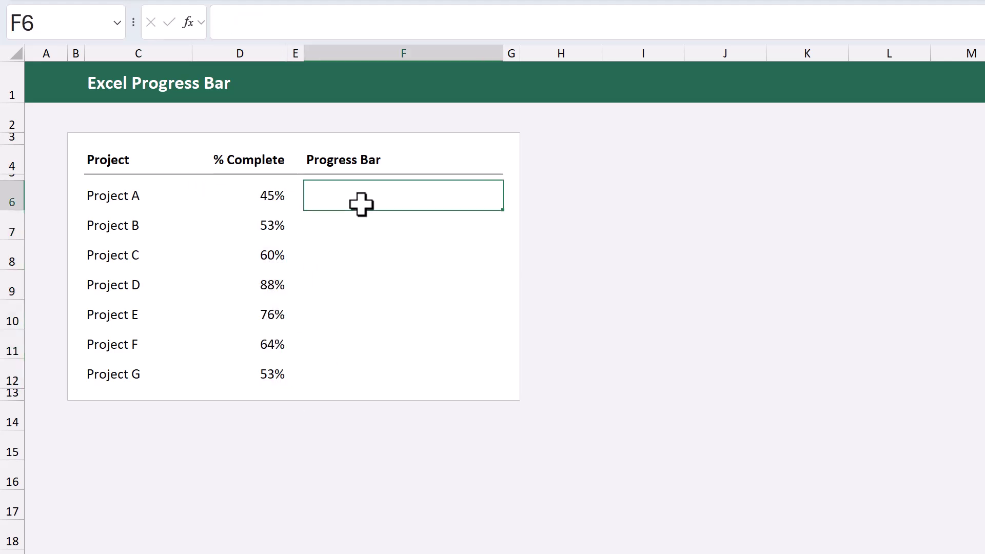
click(281, 198)
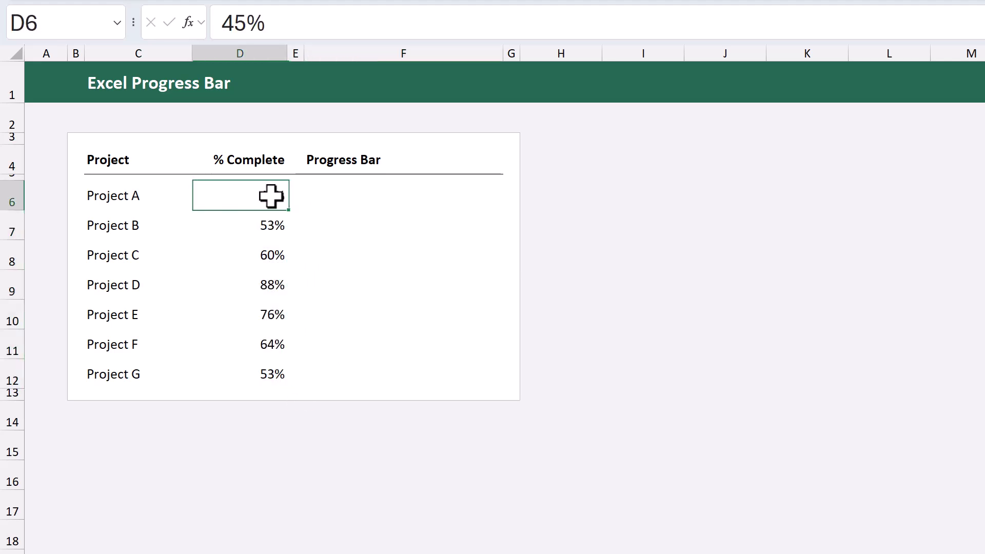
click(359, 195)
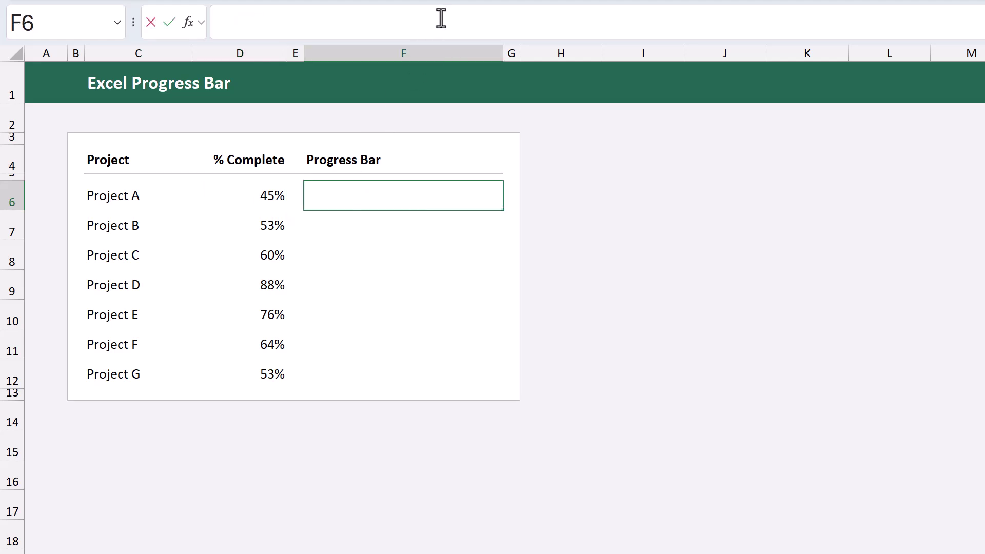
text(=)
click(273, 196)
key(Return)
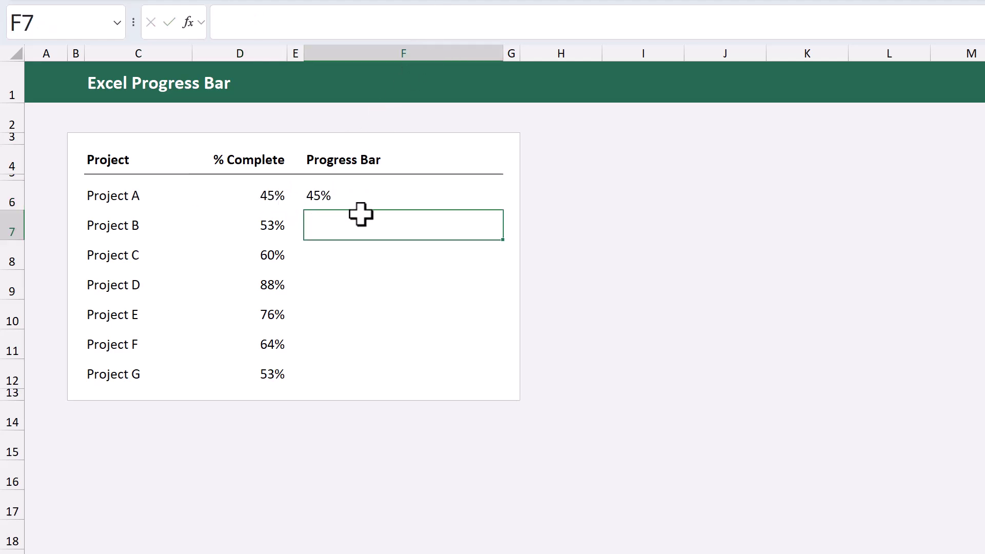
- Fill the formula down to F12 and select F6:F12
click(394, 189)
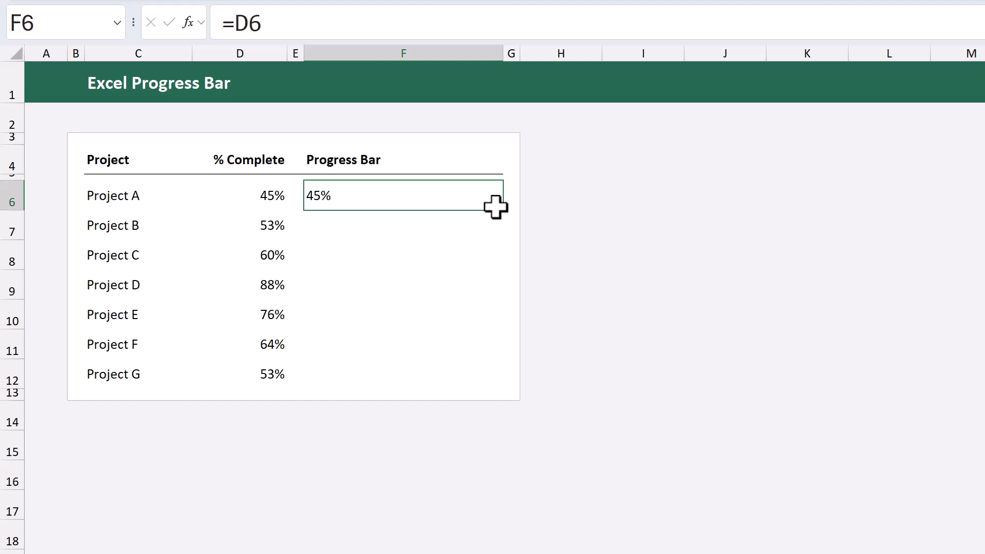
drag(503, 210, 494, 379)
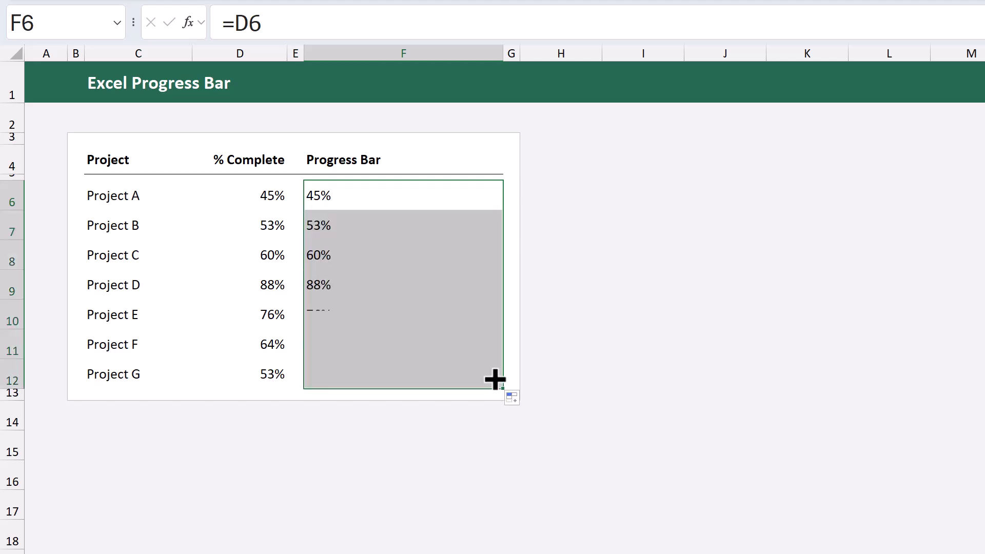
click(396, 268)
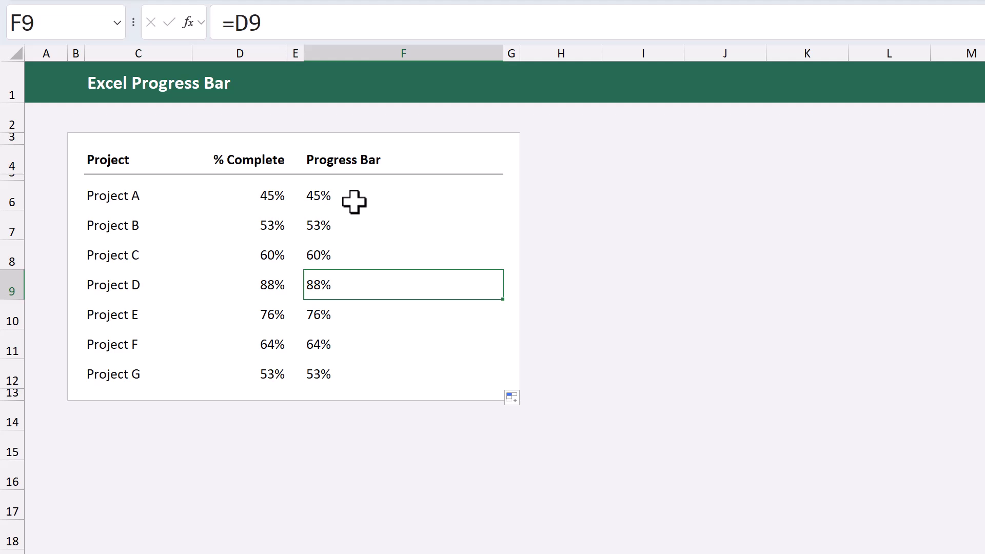
drag(354, 200, 347, 374)
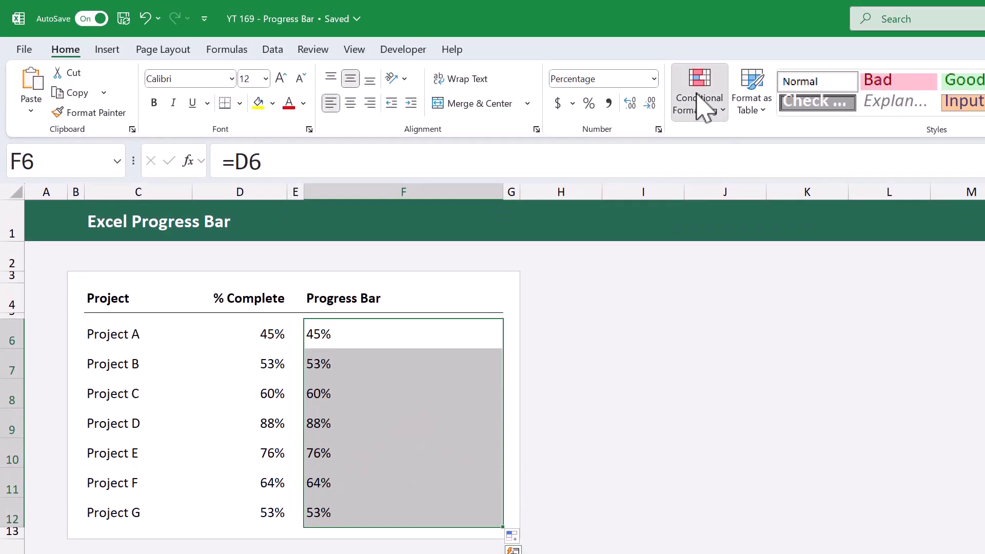
- Start a data-bar rule for F6:F12: bar only, Number minimum 0 and maximum 1
click(700, 83)
mouse_move(716, 187)
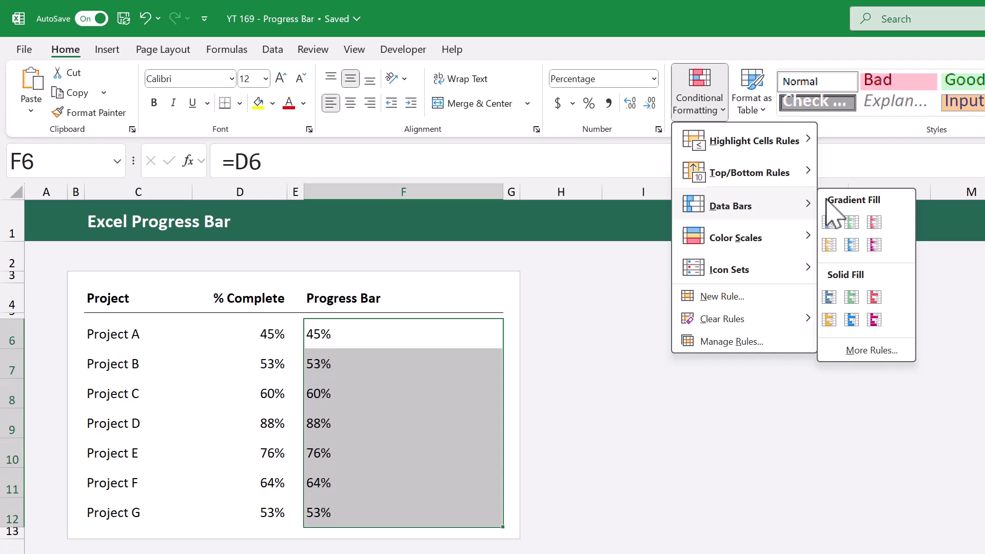
key(n)
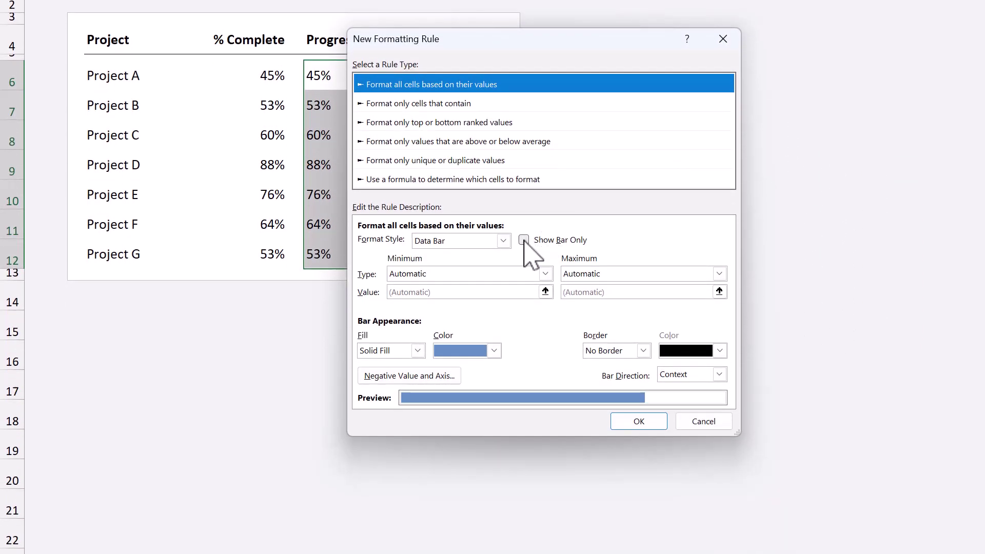
click(524, 239)
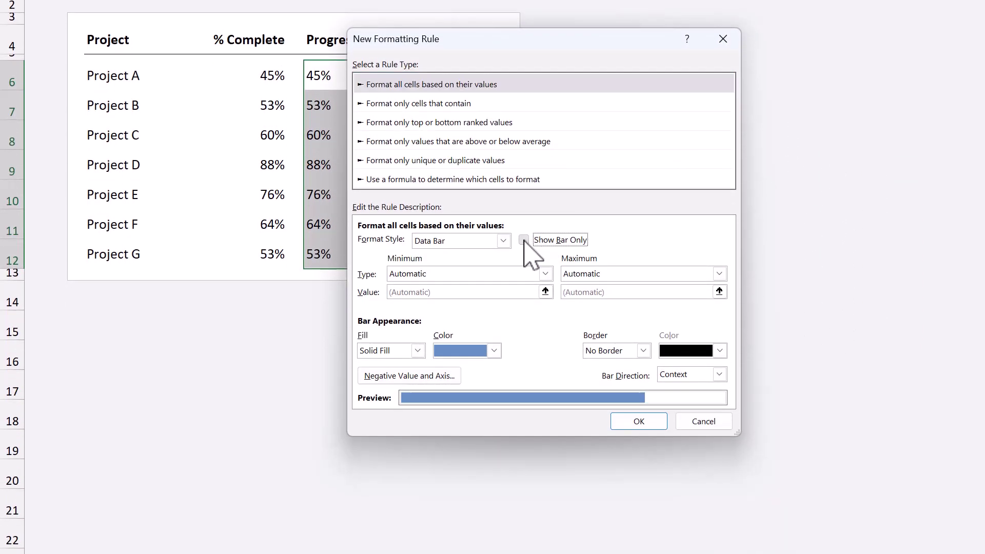
click(456, 275)
click(454, 298)
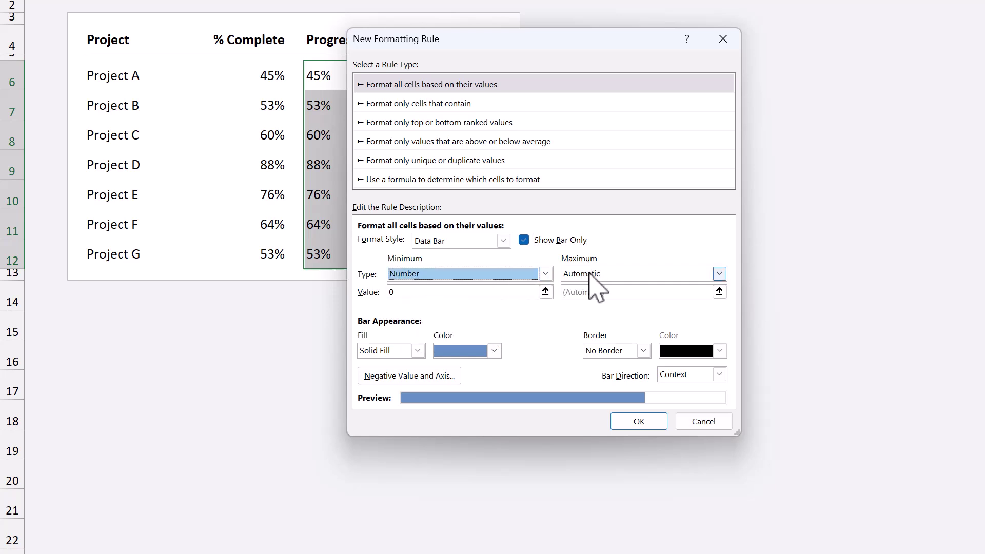
click(594, 275)
click(590, 302)
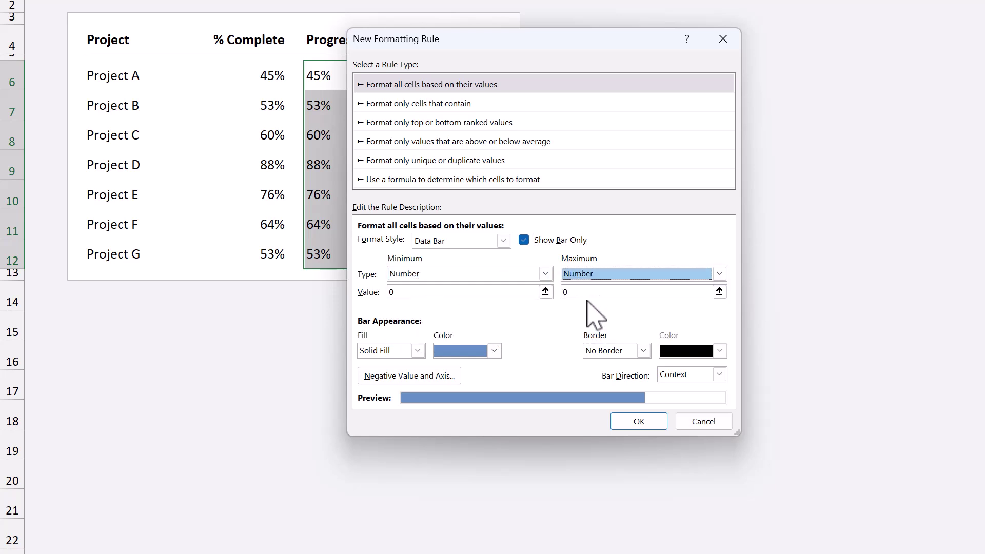
click(509, 294)
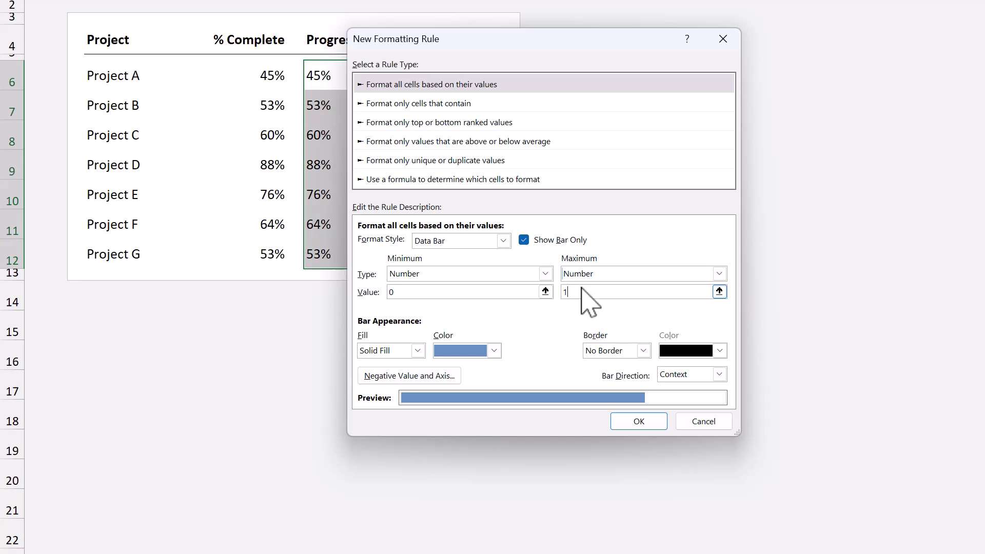
- Give the bars a teal-green gradient fill and apply the rule
click(416, 351)
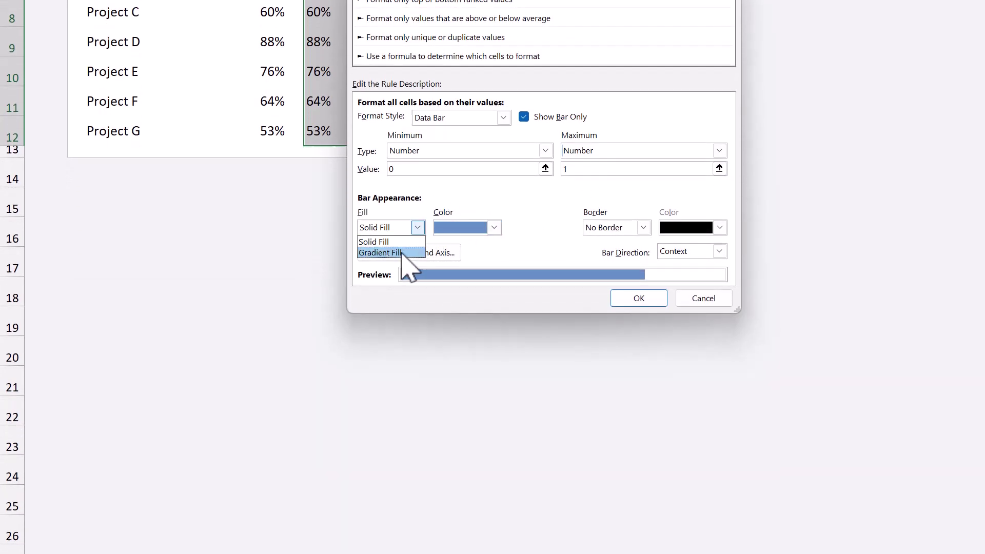
click(401, 253)
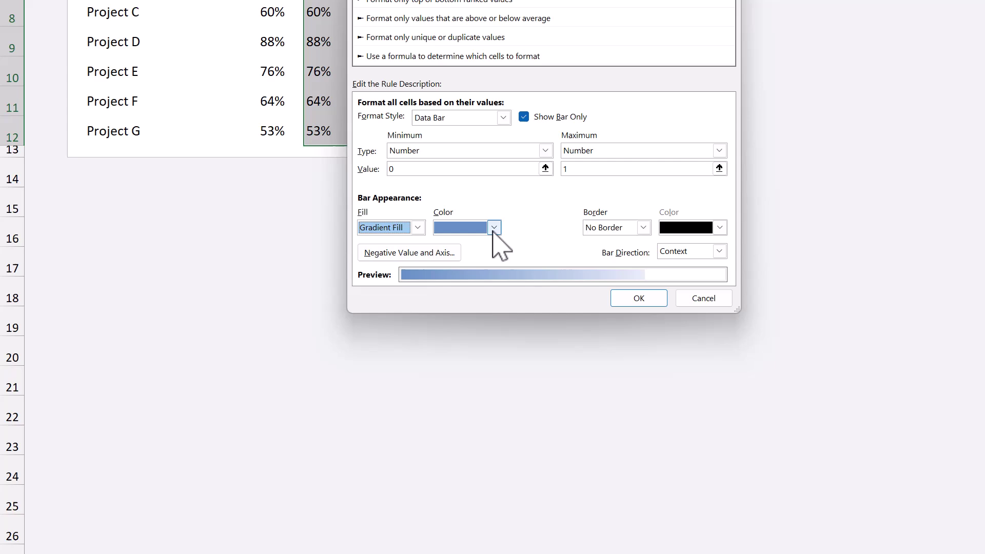
click(494, 229)
click(447, 474)
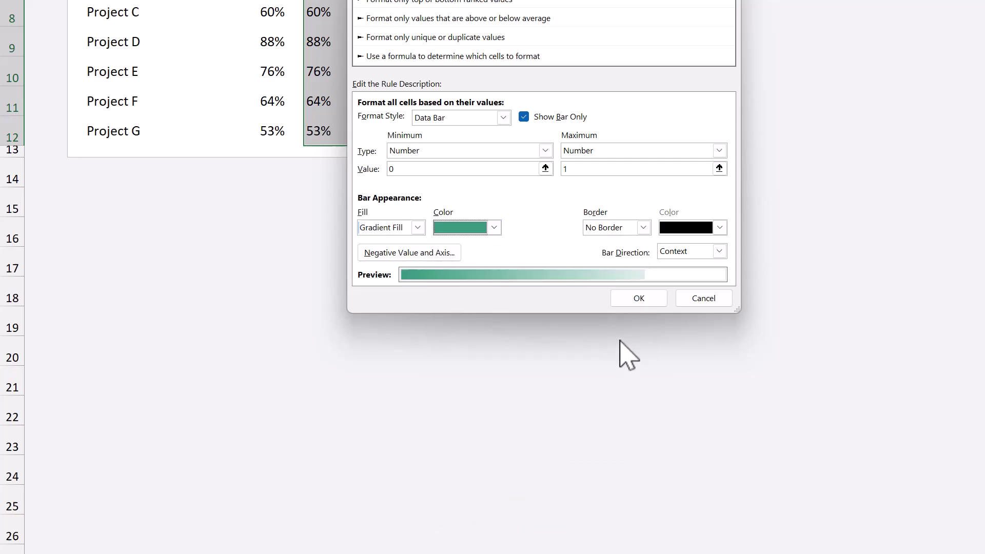
click(639, 299)
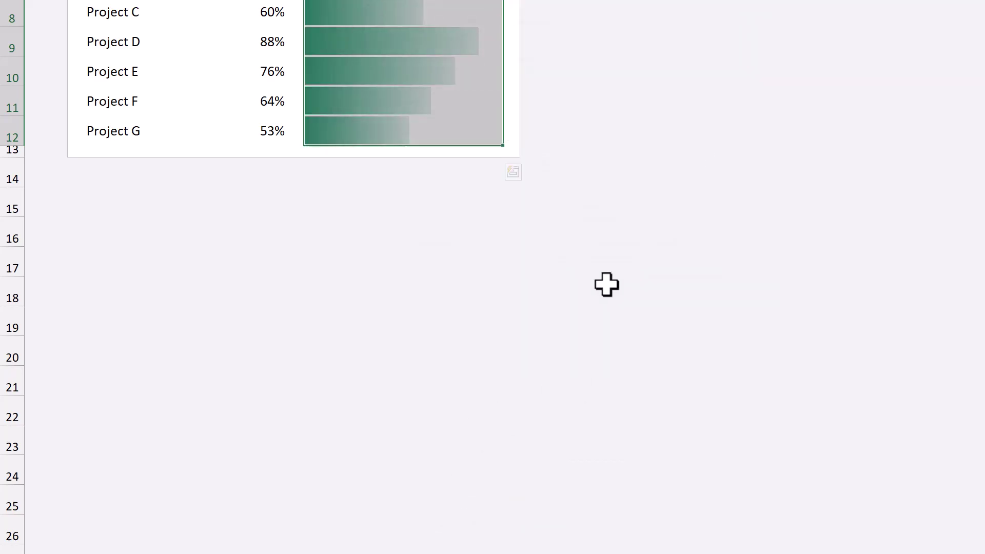
- Switch to the Progress Bar sheet and review Goal Amount 70 and Actual Amount 40
click(227, 201)
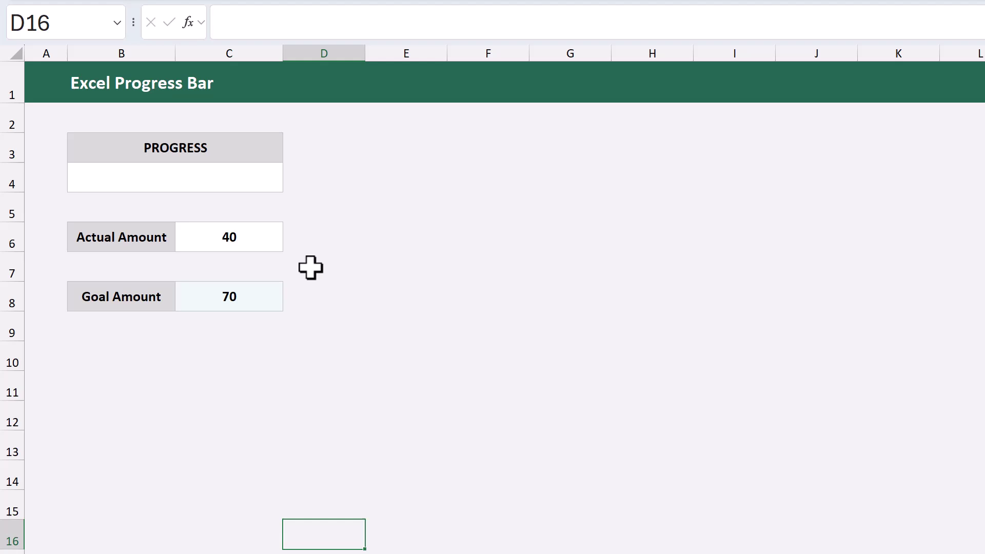
click(247, 296)
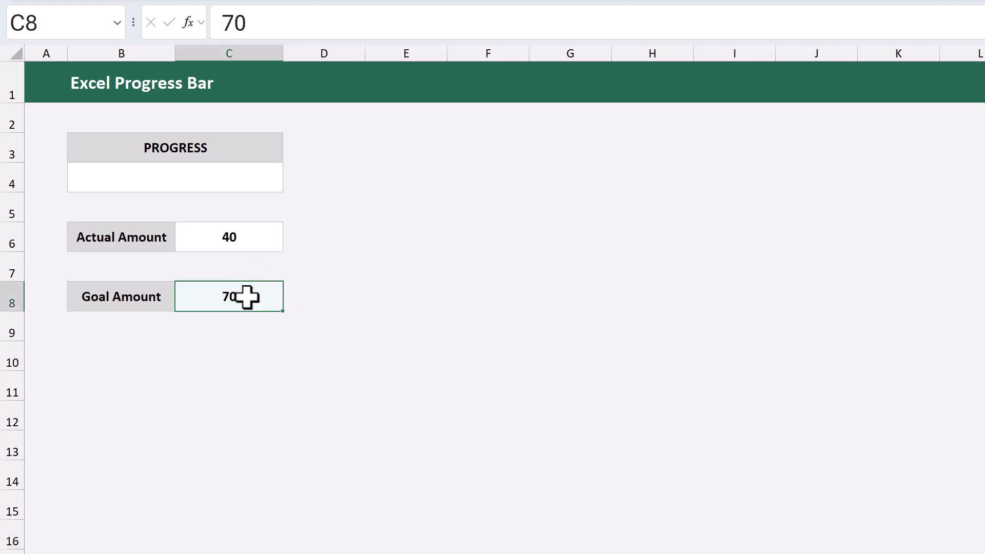
click(267, 238)
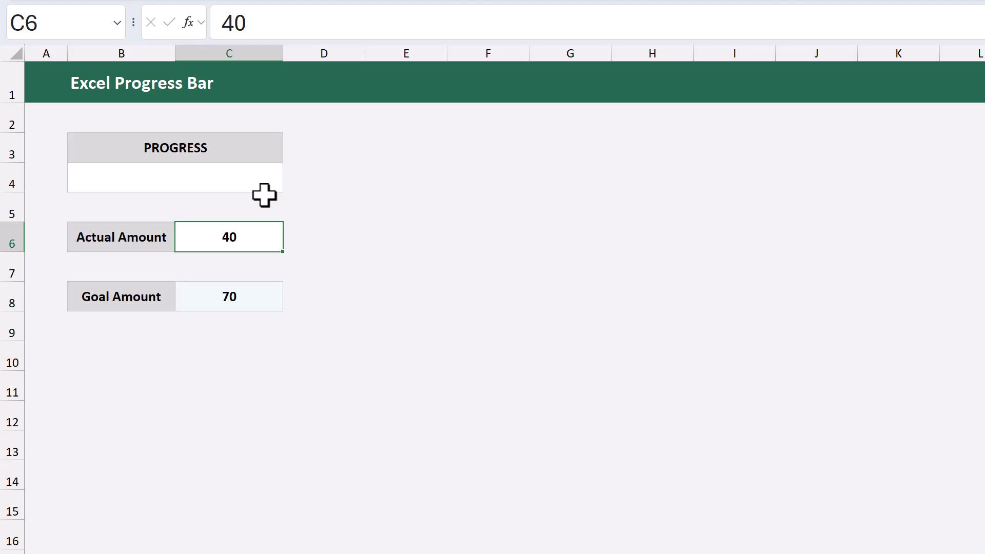
- Enter =C6 in the merged PROGRESS cell B4 so it shows 40
click(261, 178)
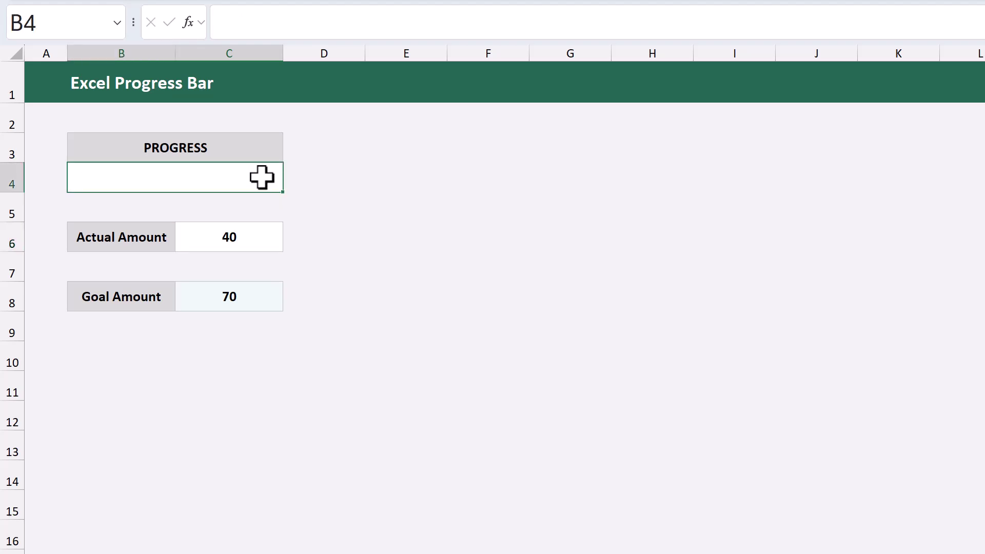
click(460, 29)
text(=)
click(264, 235)
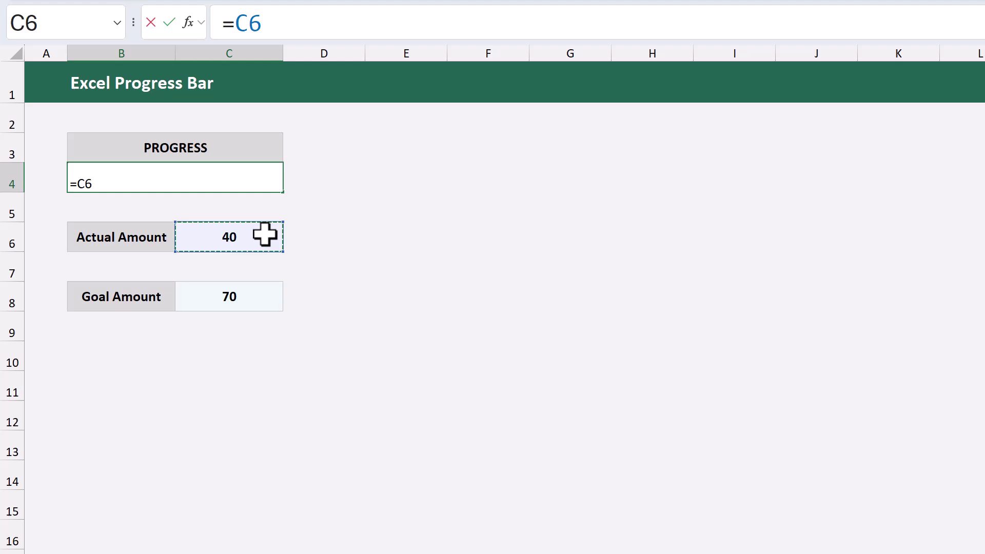
key(Return)
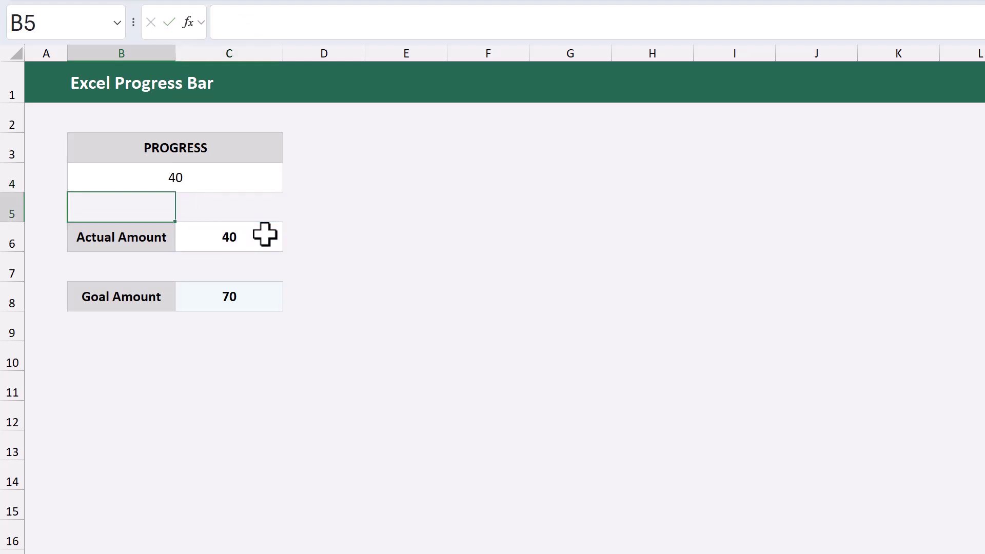
click(249, 178)
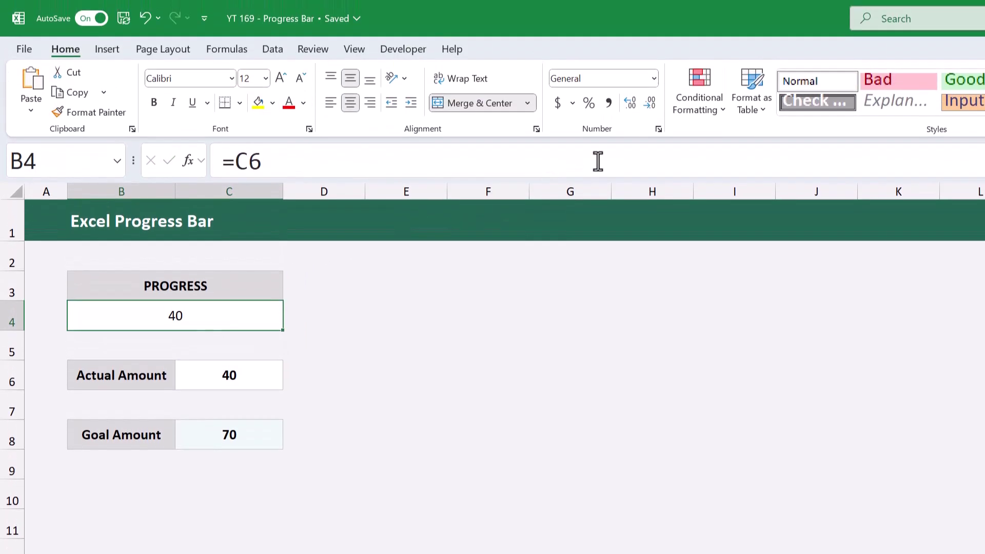
- Start B4's custom data-bar rule: bar only, minimum Number 0, maximum Number =$C$8
click(694, 112)
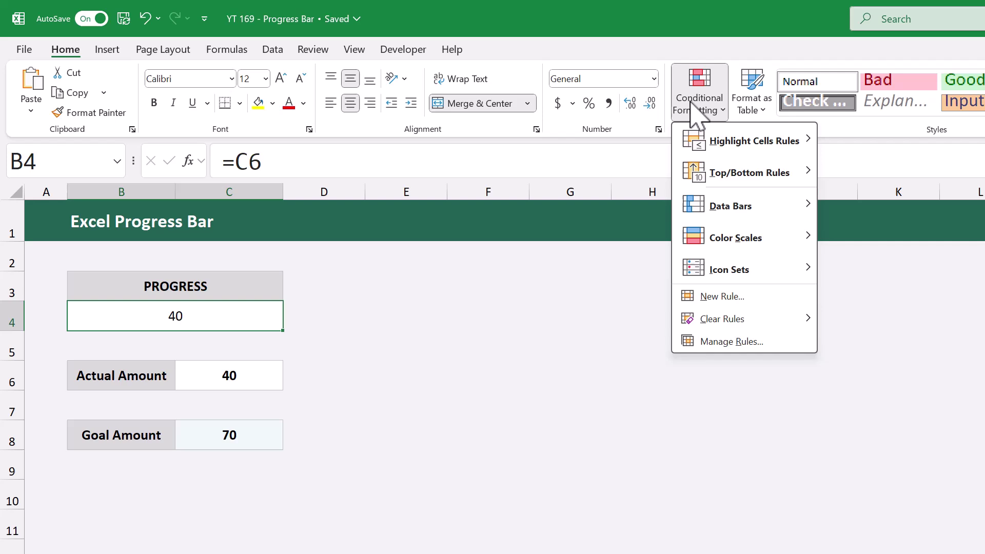
mouse_move(727, 216)
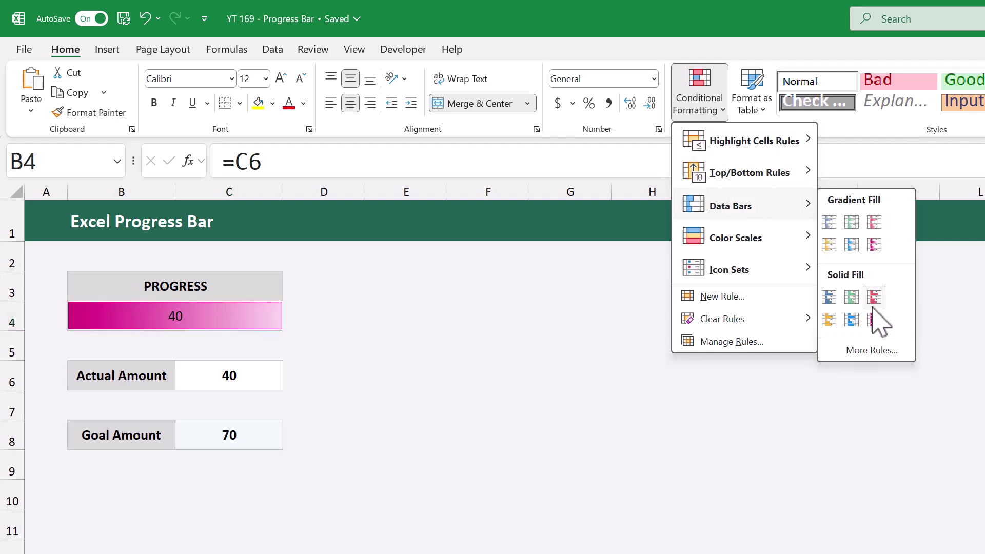
click(872, 351)
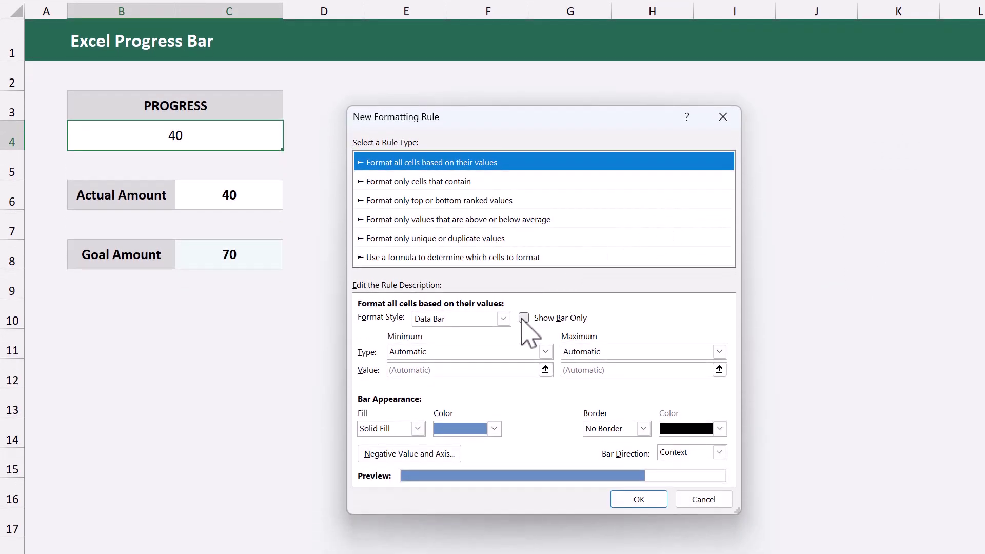
click(523, 319)
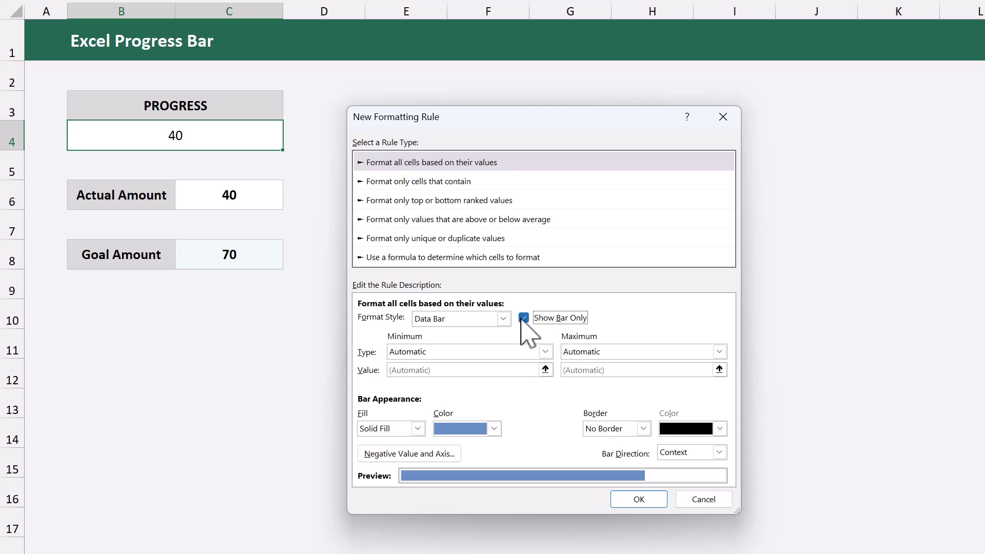
click(531, 353)
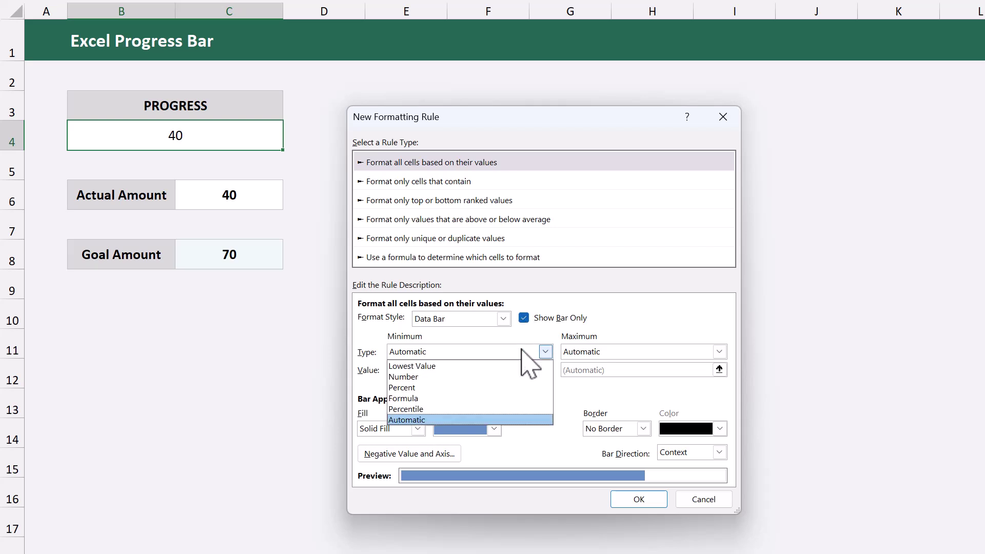
click(505, 379)
click(577, 354)
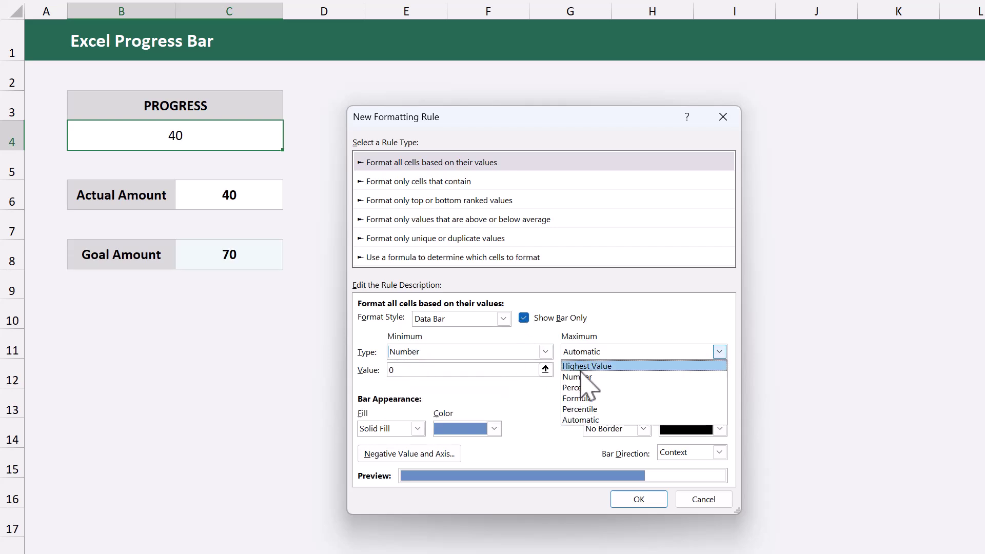
click(581, 376)
click(408, 371)
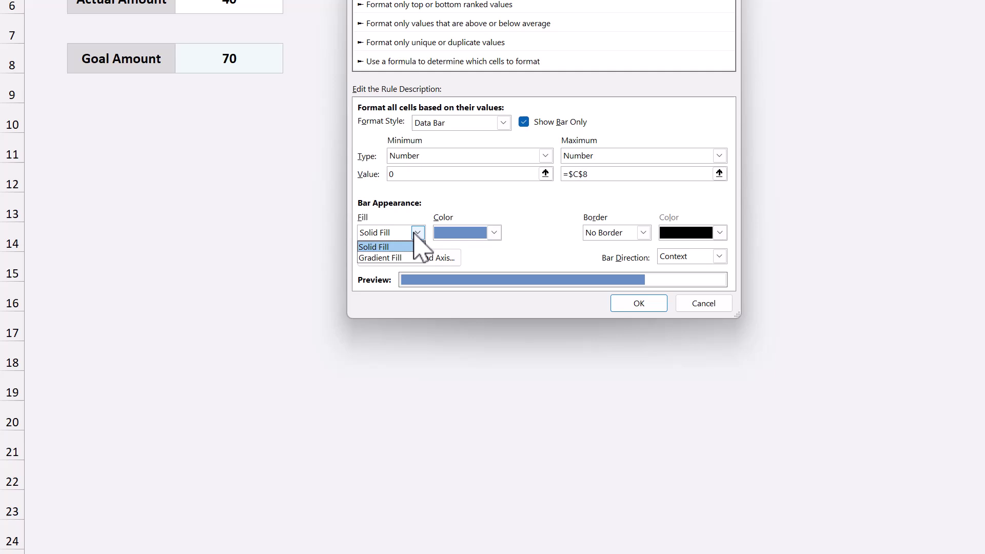
- Give the bar a green gradient fill and apply the rule
click(392, 258)
click(469, 232)
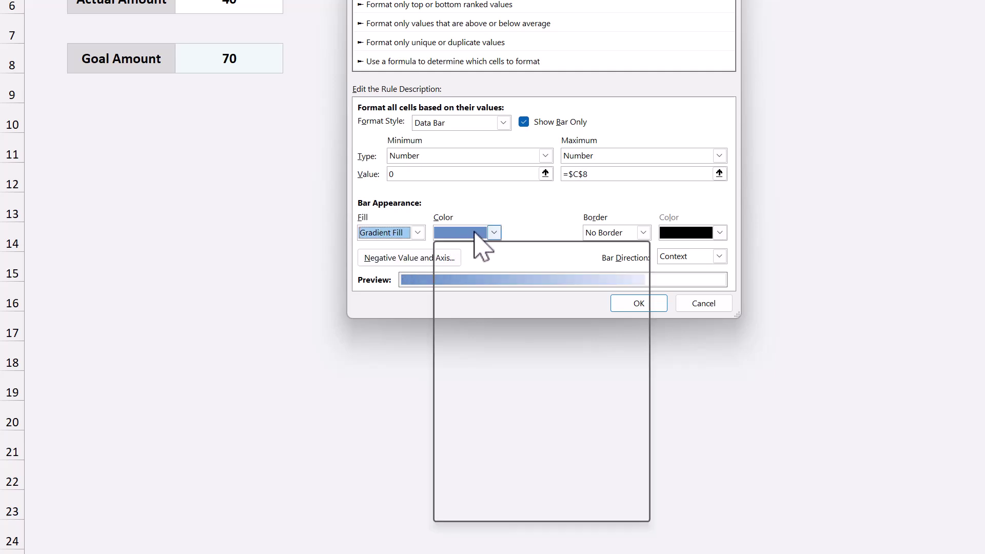
click(444, 481)
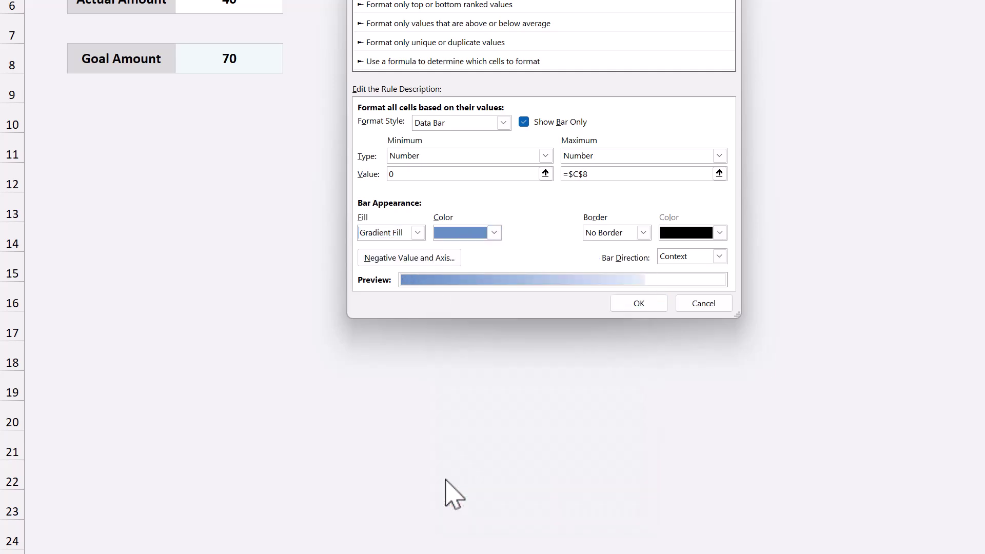
click(639, 303)
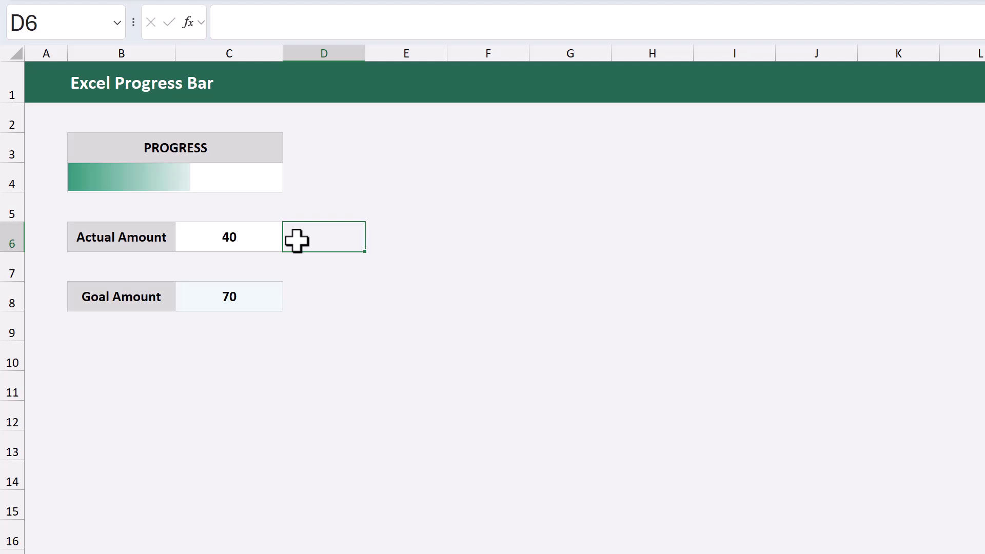
- Enter 35, then 64, as the Actual Amount in C6, nearly filling the bar toward 70
click(260, 242)
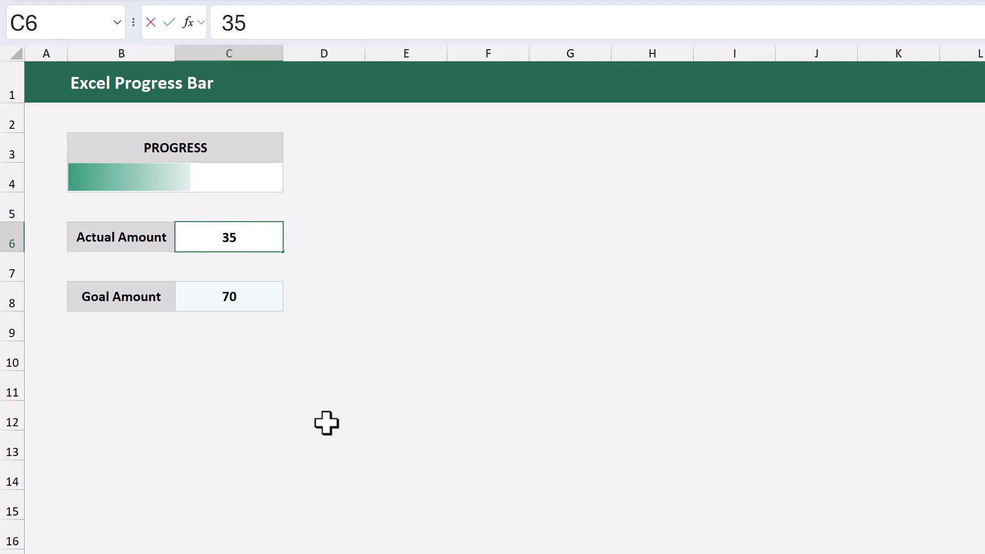
key(Return)
key(Up)
text(64)
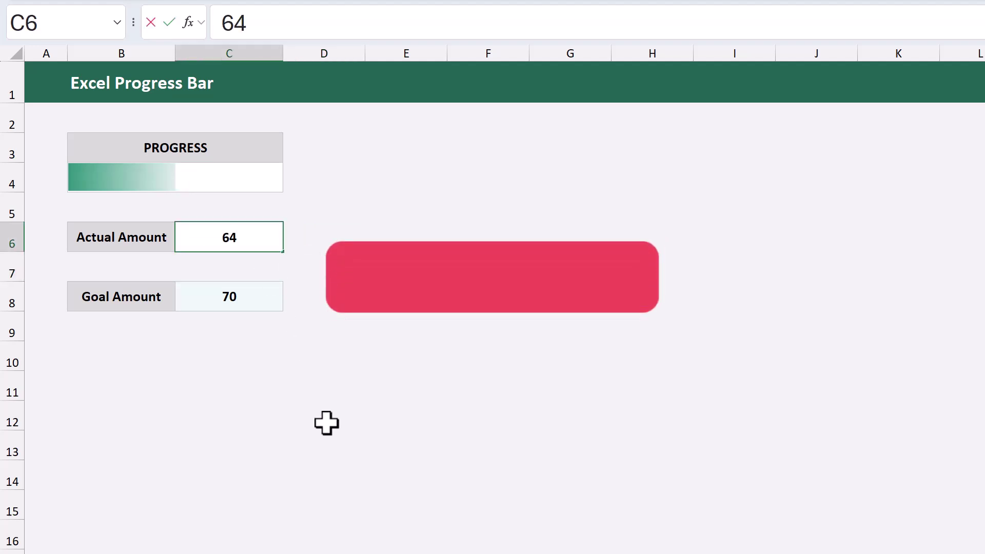
key(Return)
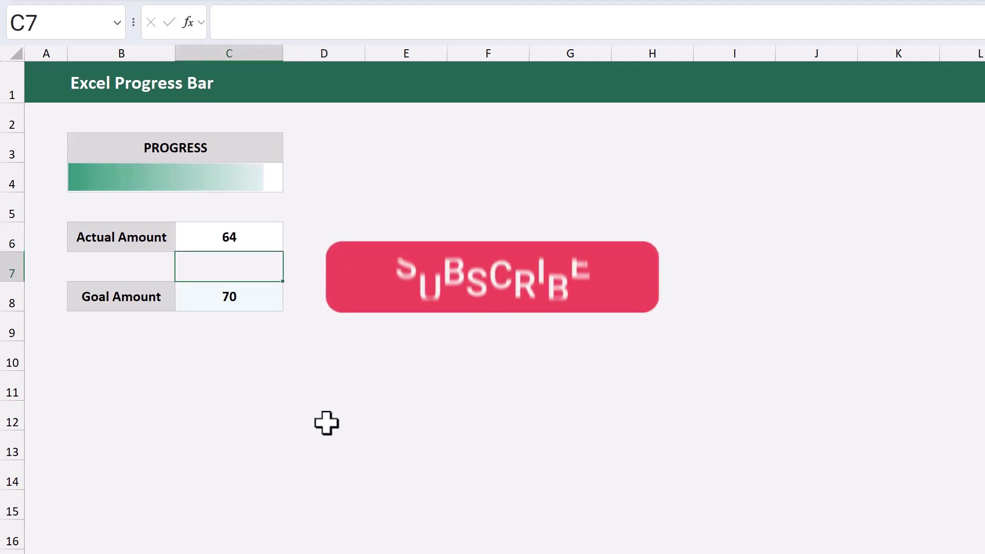
click(108, 366)
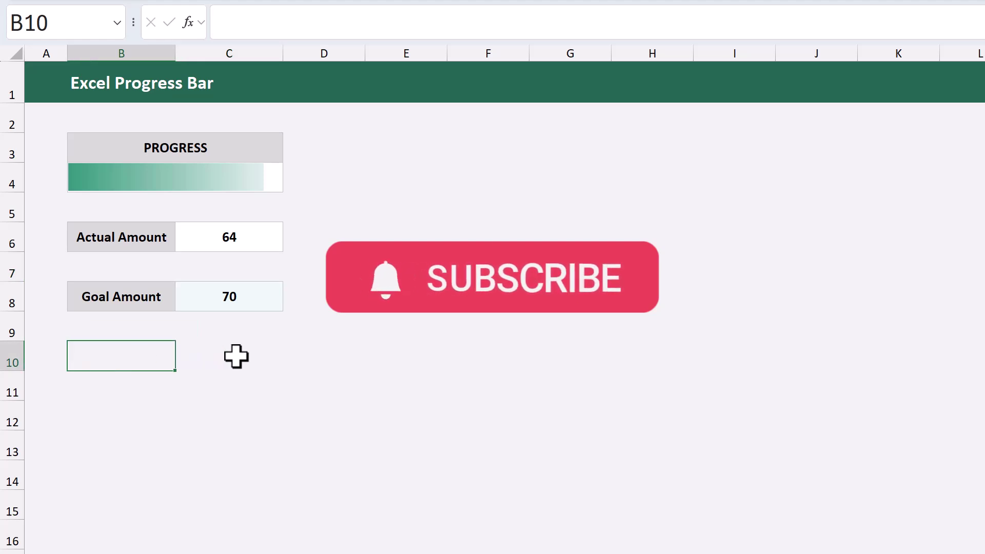